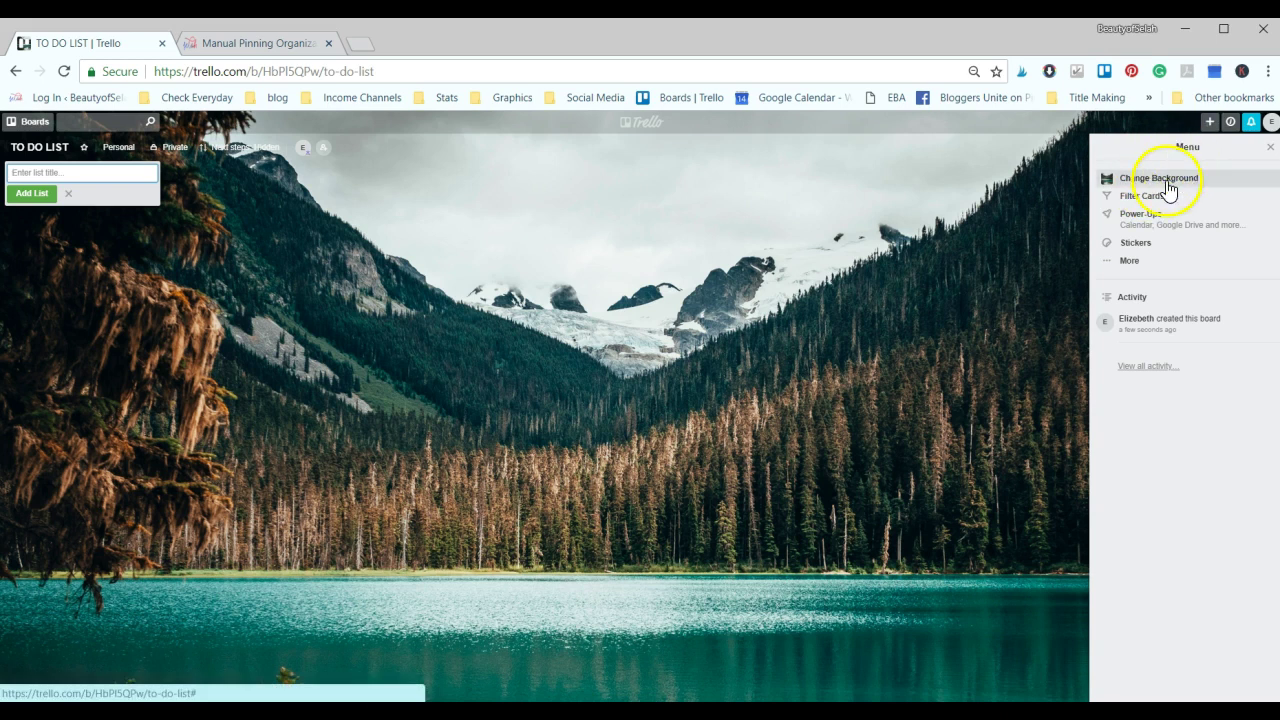
Change the board background to the Unsplash photo of yellow sticky notes found by searching for "list".
left_click(1166, 187)
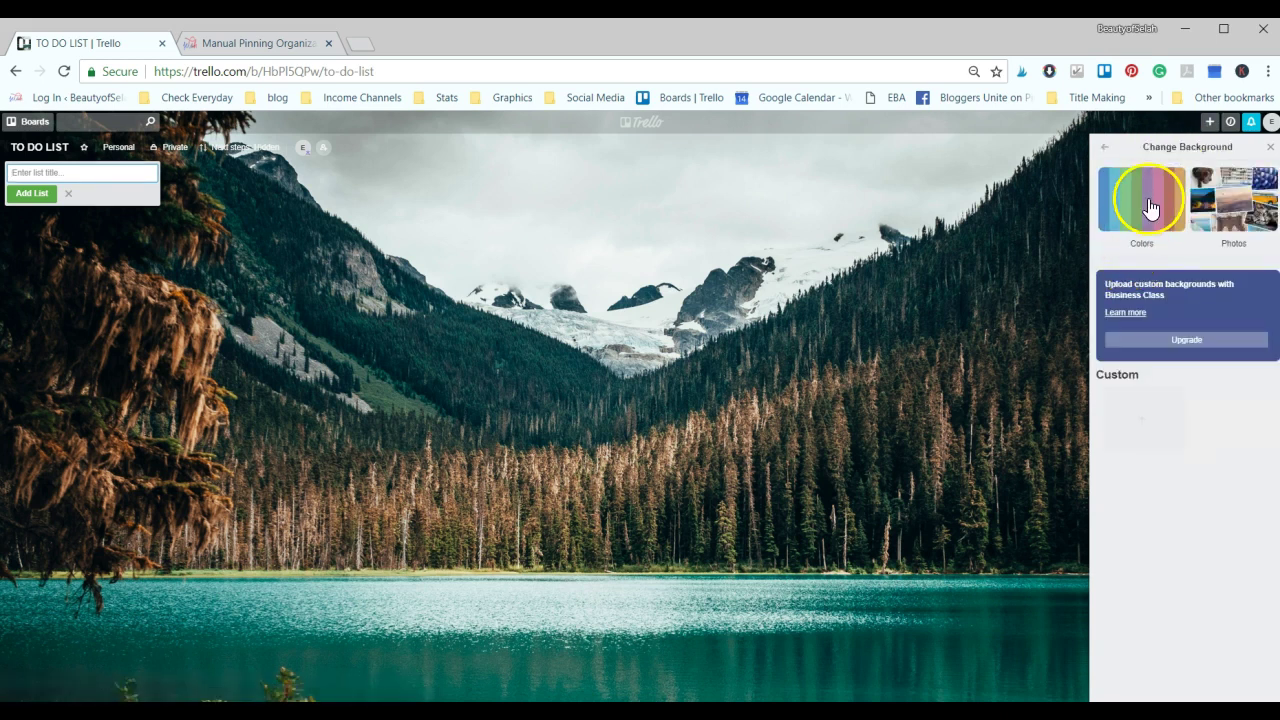
left_click(1228, 200)
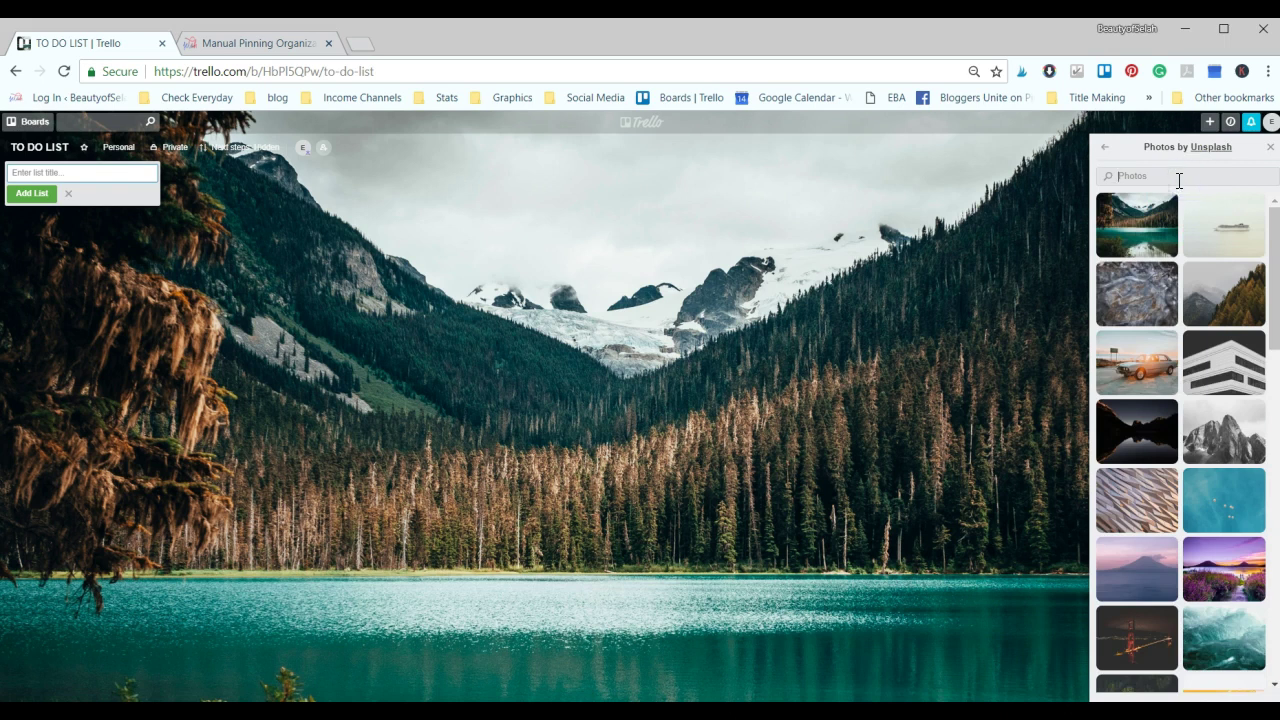
type("lists")
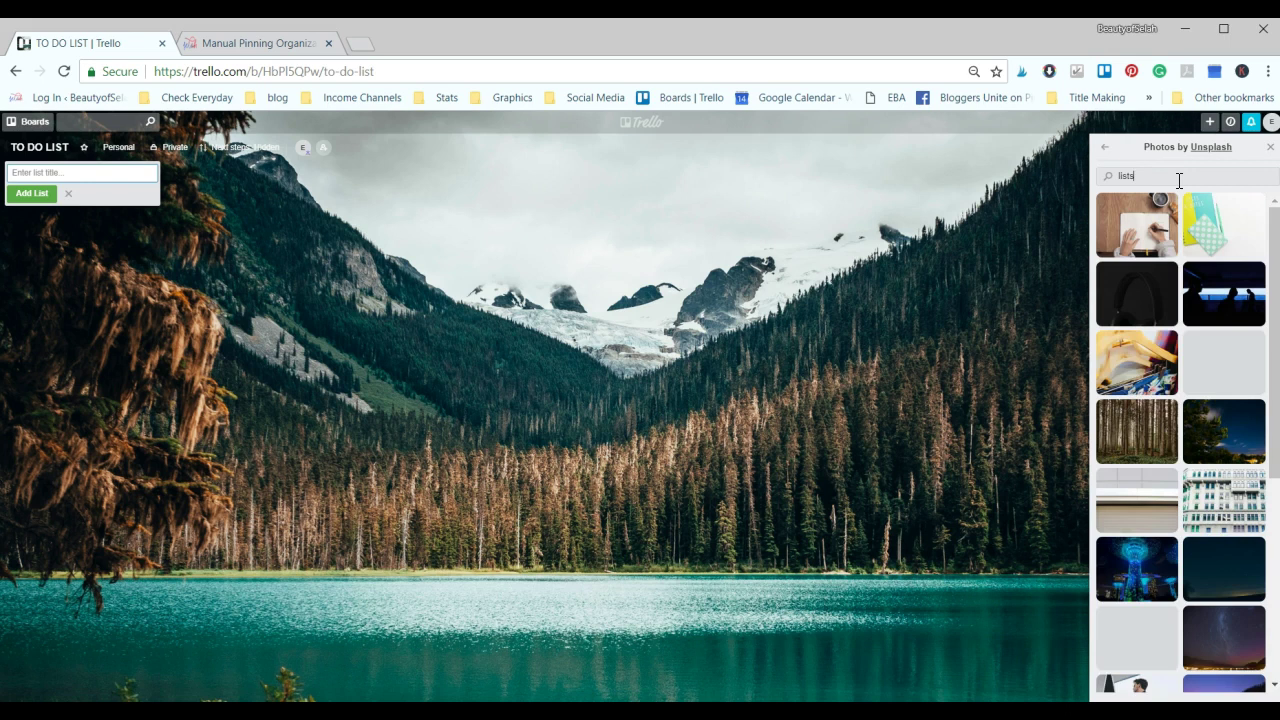
key("BackSpace")
left_click(1186, 214)
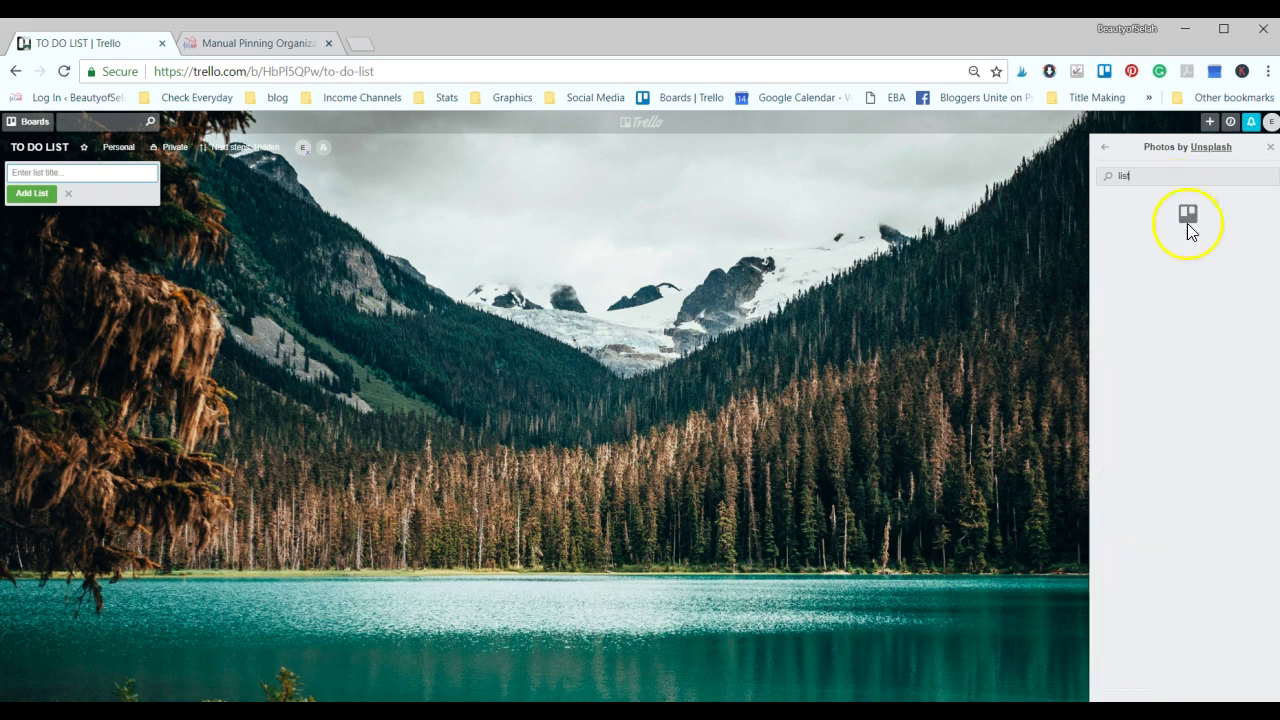
left_click(1225, 220)
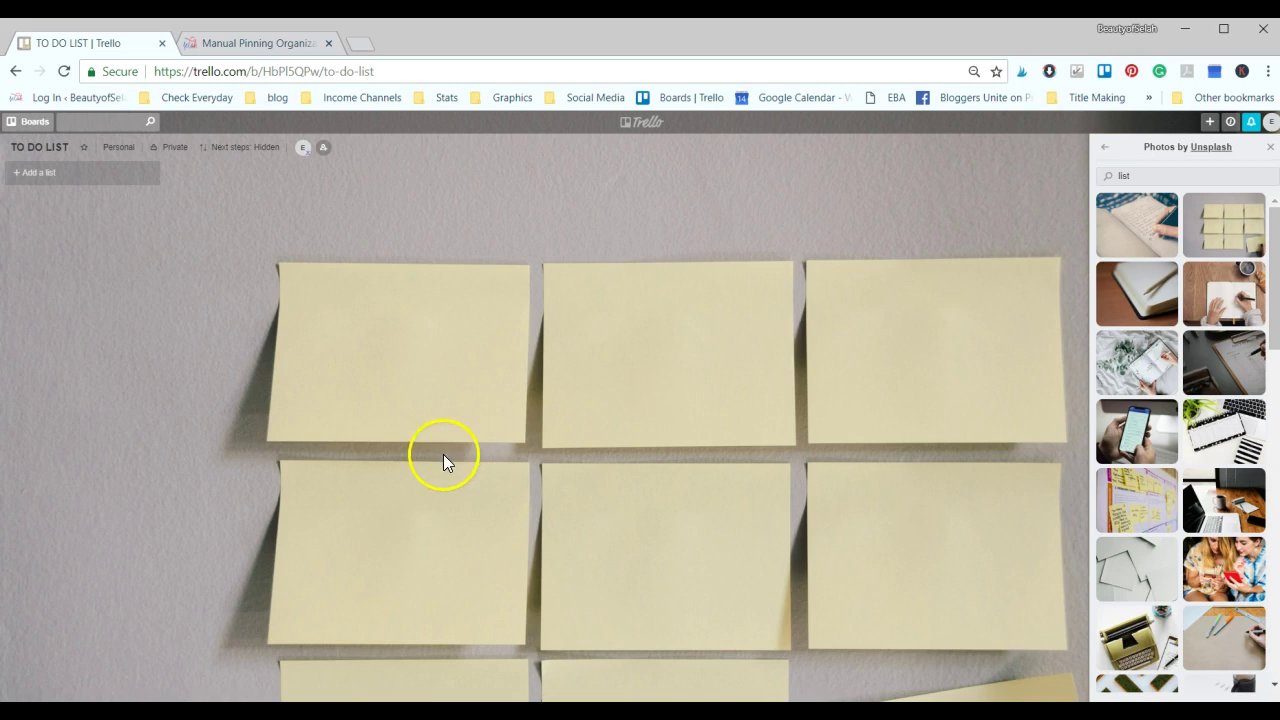
Add two lists to the board titled "Everything List" and "Ten Minutes or Less".
left_click(48, 186)
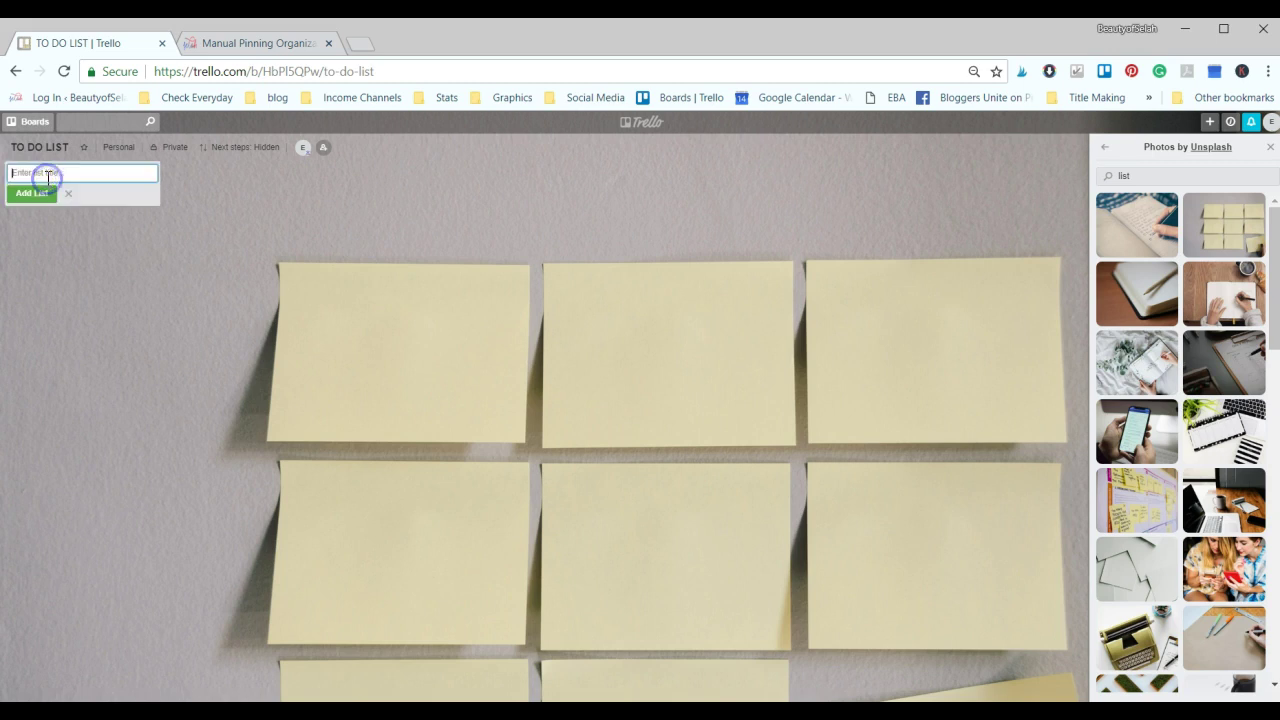
type("Everything List")
key("Return")
type("Ton Minutes or Le")
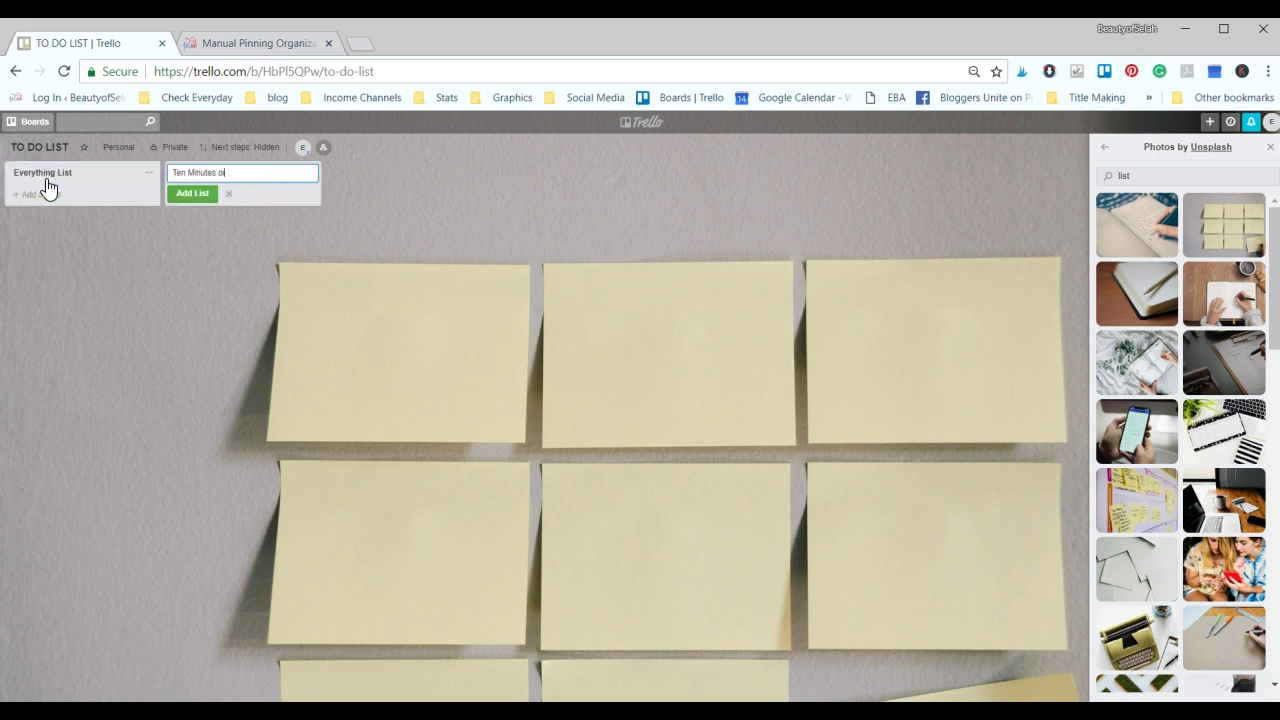
type("ss")
key("Return")
Add two more lists titled "Thirty minutes or less" and "1 Hour or more".
type("Thirty m")
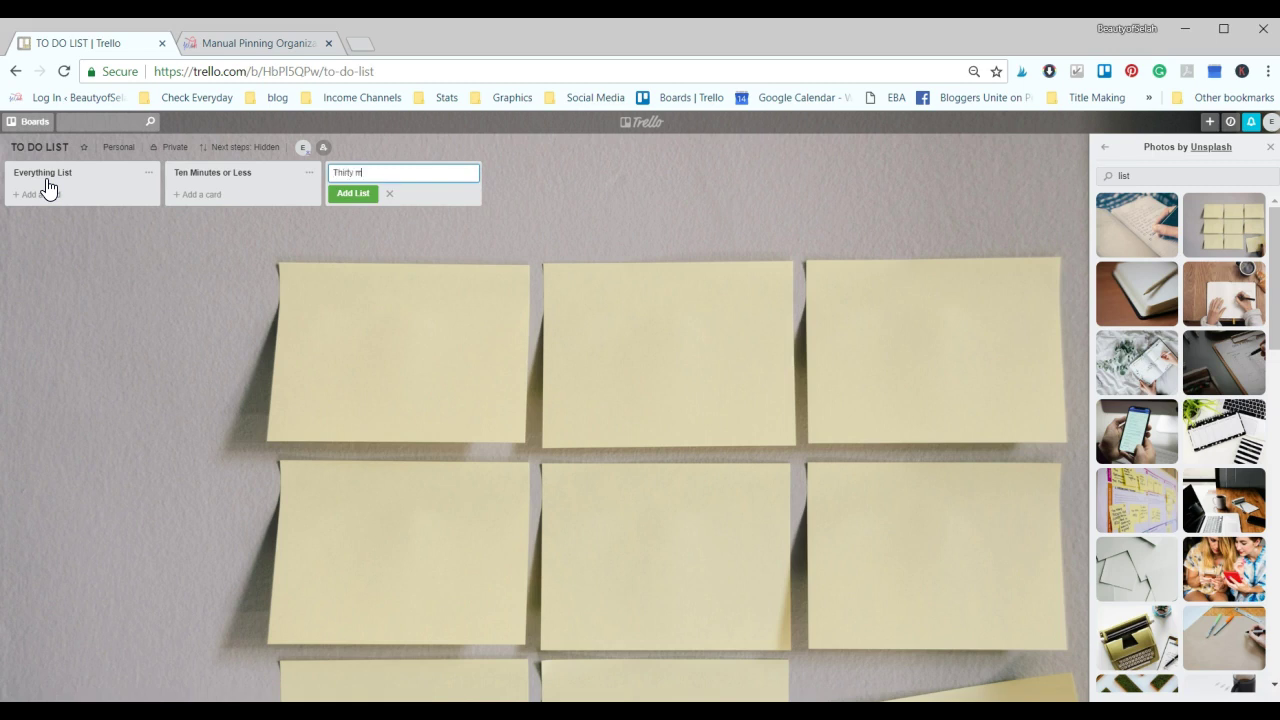
type("inutes or less")
key("Return")
type("1")
key("BackSpace")
type("1 Hour or more")
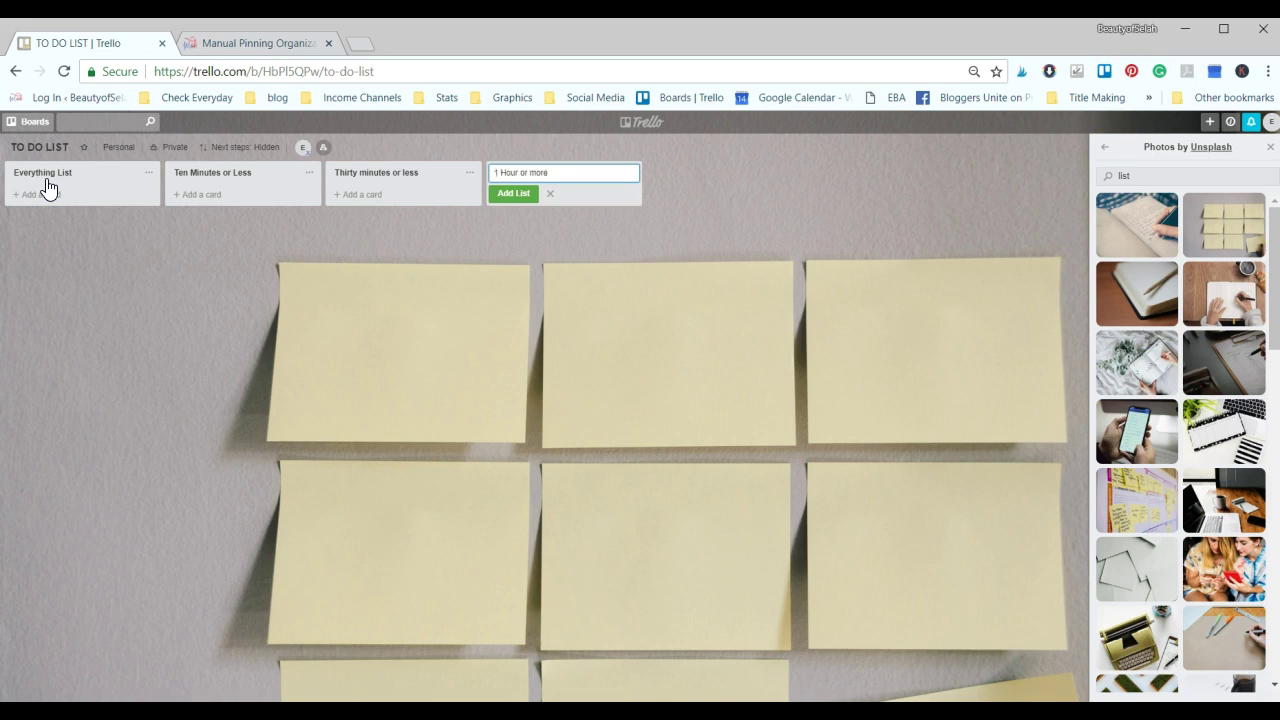
key("Return")
Add a list titled "Done" after the "1 Hour or more" list.
type("DOne")
key("BackSpace")
key("BackSpace")
key("BackSpace")
type("one")
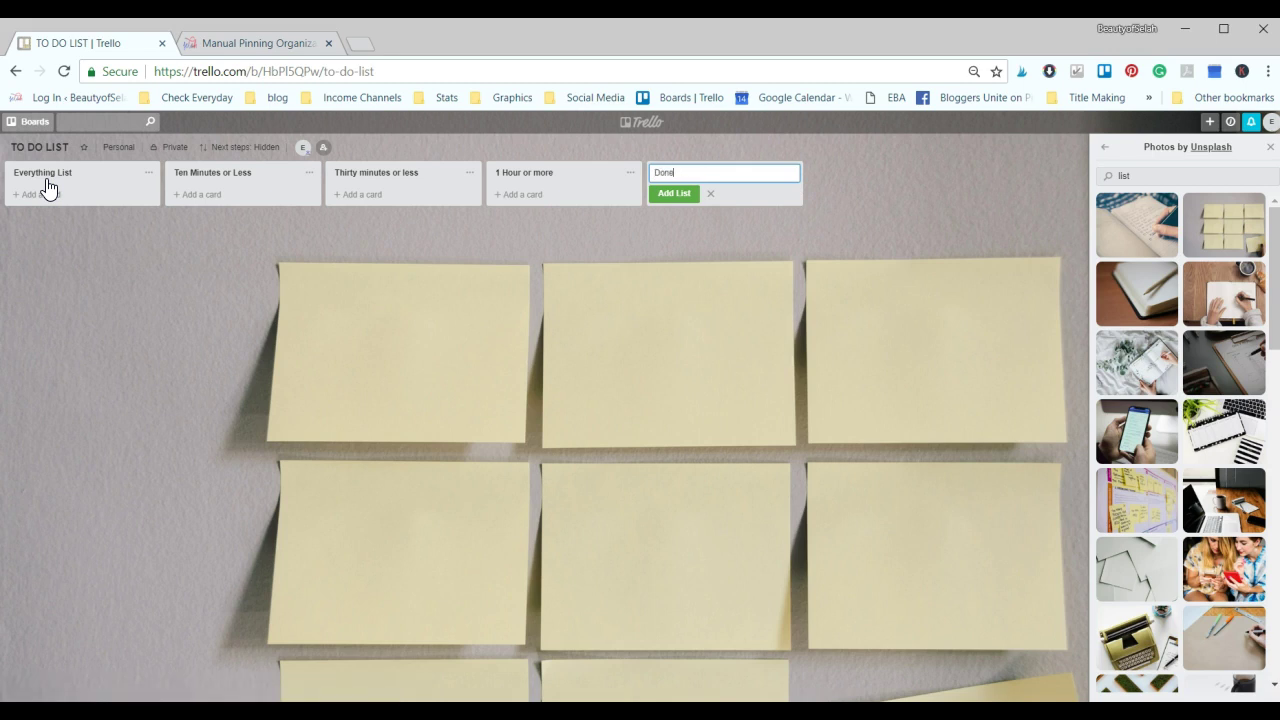
key("Return")
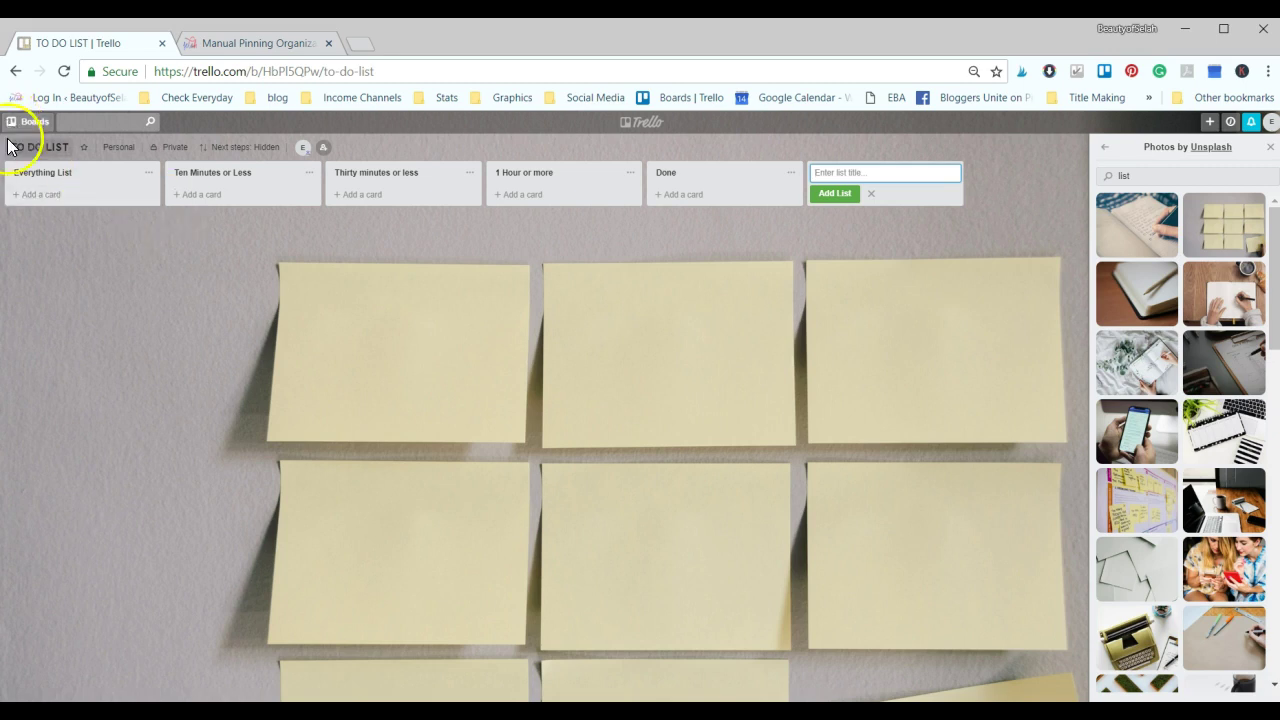
Add a card titled "Buy Manual Pinning Organization In Trello Course" to the Everything List.
left_click(37, 196)
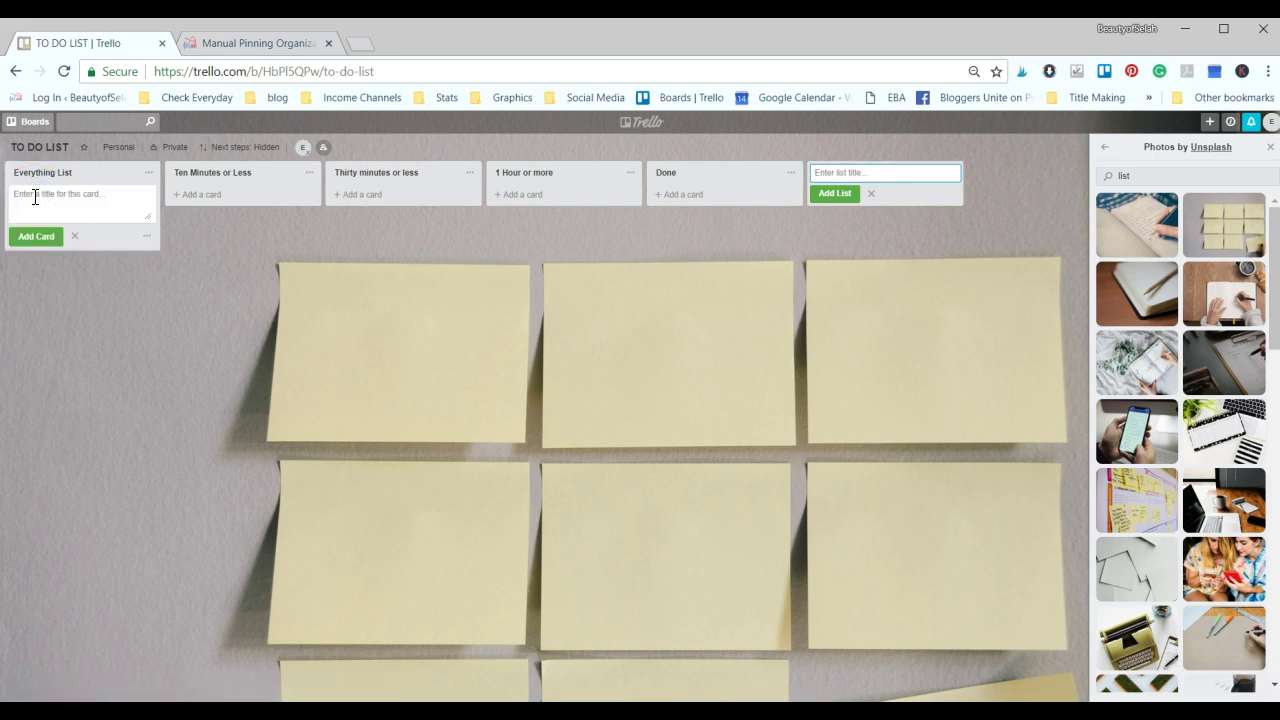
type("Buy Manual")
type(" Pinning")
type(" Organiz")
type("atin")
type("n In Trello")
type(" Cours")
type("e")
key("Return")
Add the cards "Download Checklist for course" and "Make Masterlist by virality" to the Everything List.
type("Ddannlo")
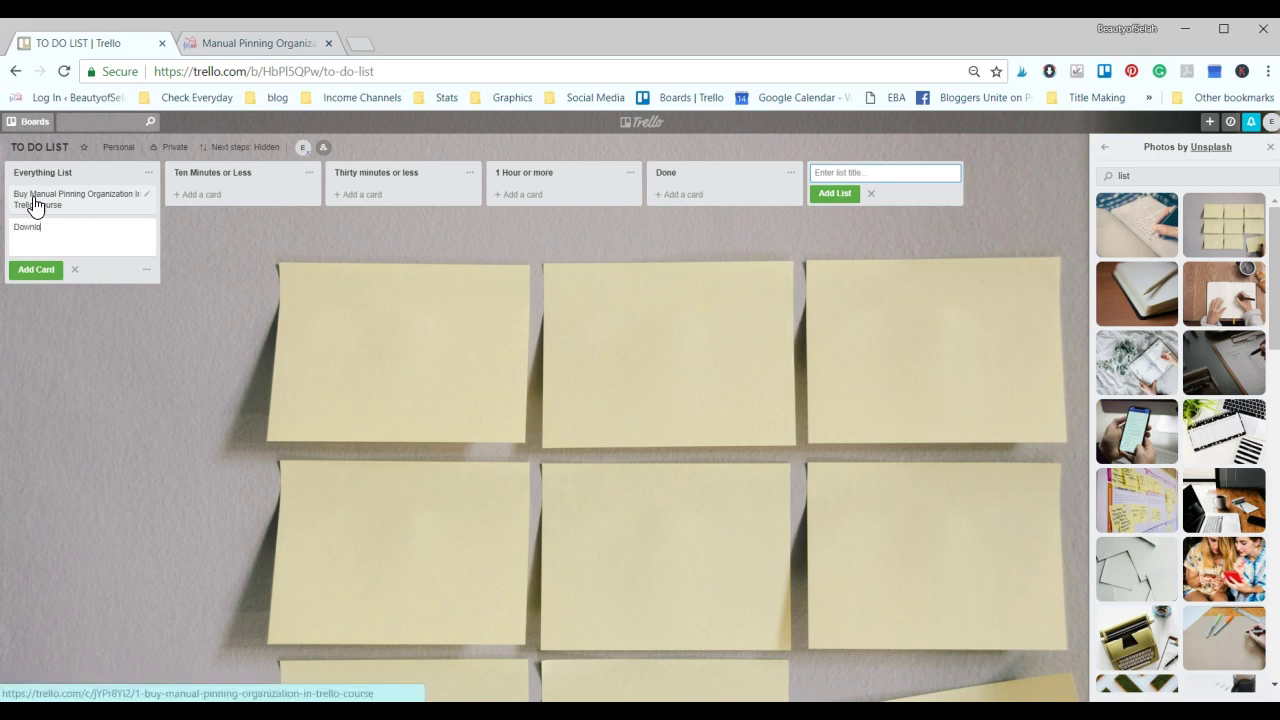
type("ad Checklist for course")
key("Return")
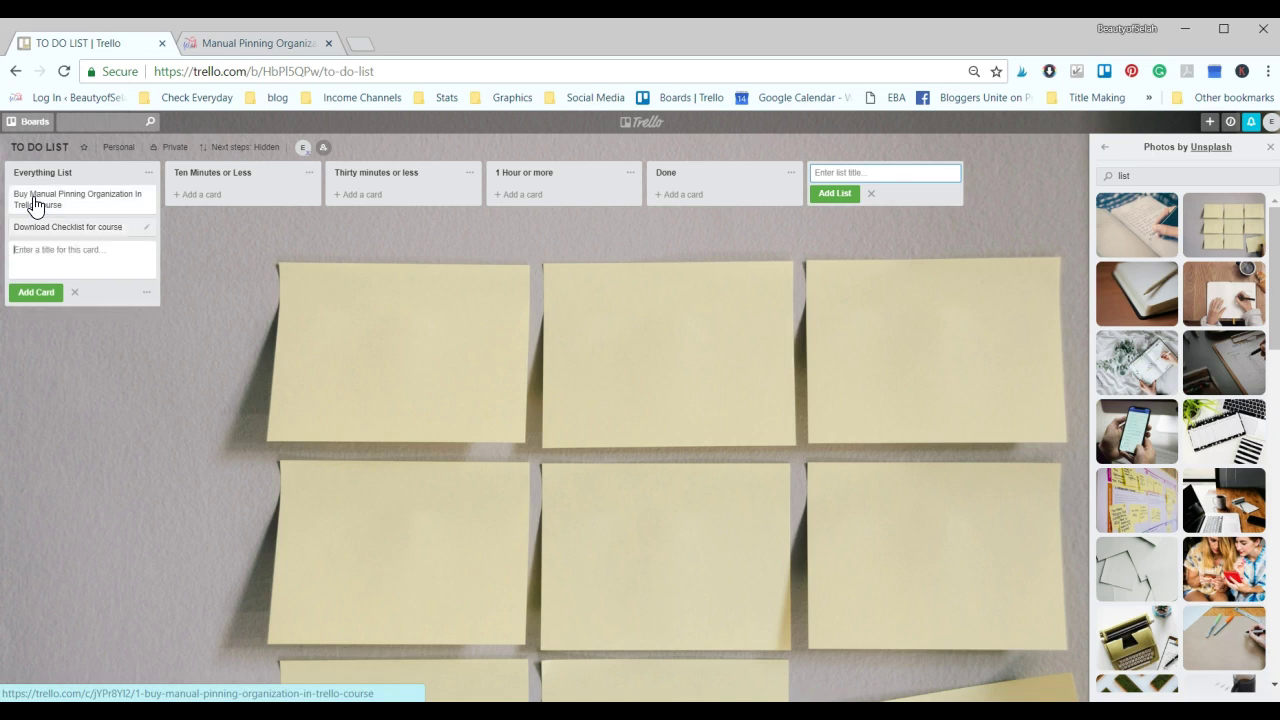
type("Make Masterlist by virality")
key("Return")
Add the cards "Create categories for boards" and "Organize my pins by pinning sessions" to the Everything List.
type("Cre")
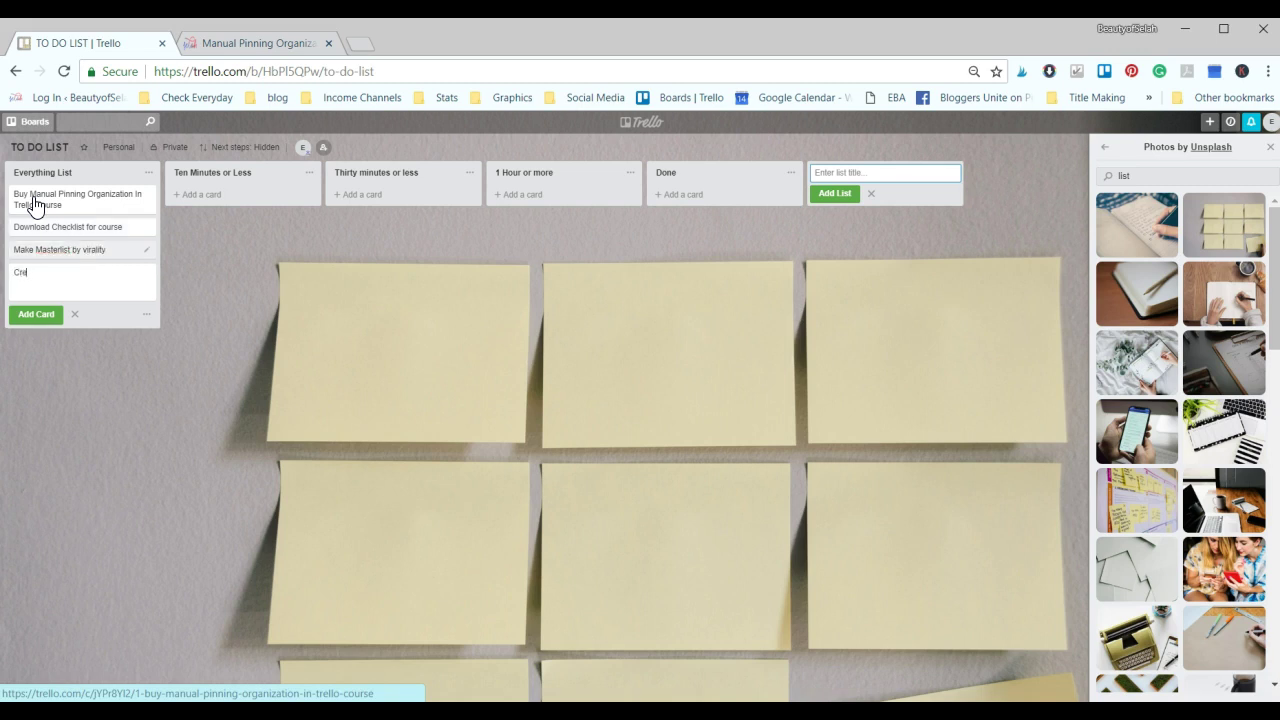
type("ate categories for boards")
key("Return")
type("C")
type("rganize my pins")
type(" by pinning")
type(" sessions")
key("Return")
Add the cards "Make my Pin List" and "Finish the Course" to the Everything List.
type("Maie my Pin List")
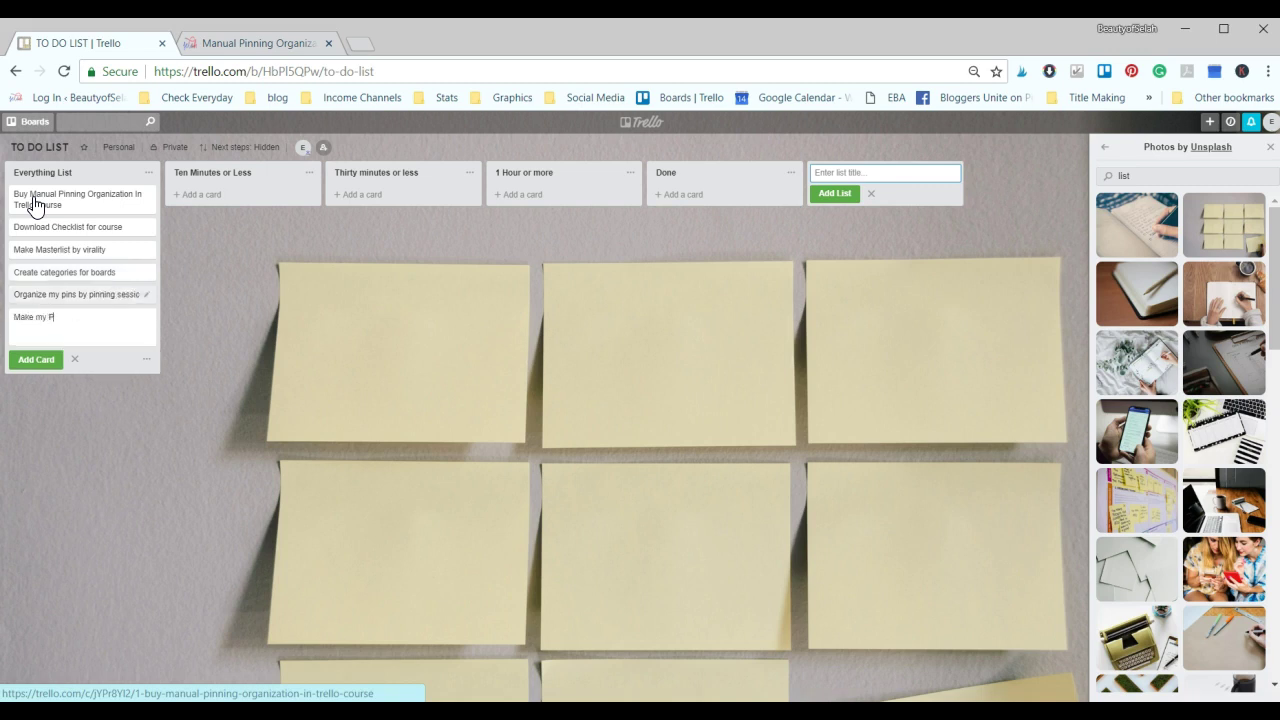
key("Return")
type("Finishe")
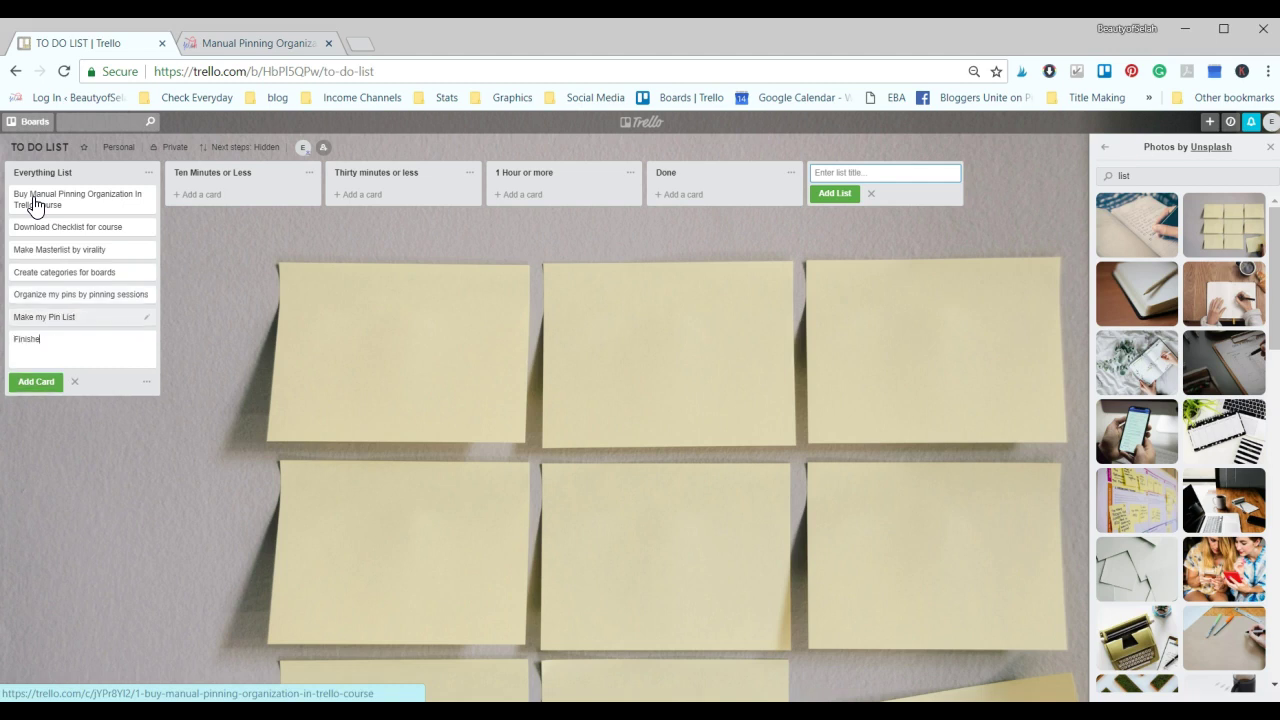
key("BackSpace")
type("the Course")
key("Return")
Add the cards "Leave a Review" and "Sign up to Be an Affiliate" to the Everything List, and end card entry.
type("Leave a")
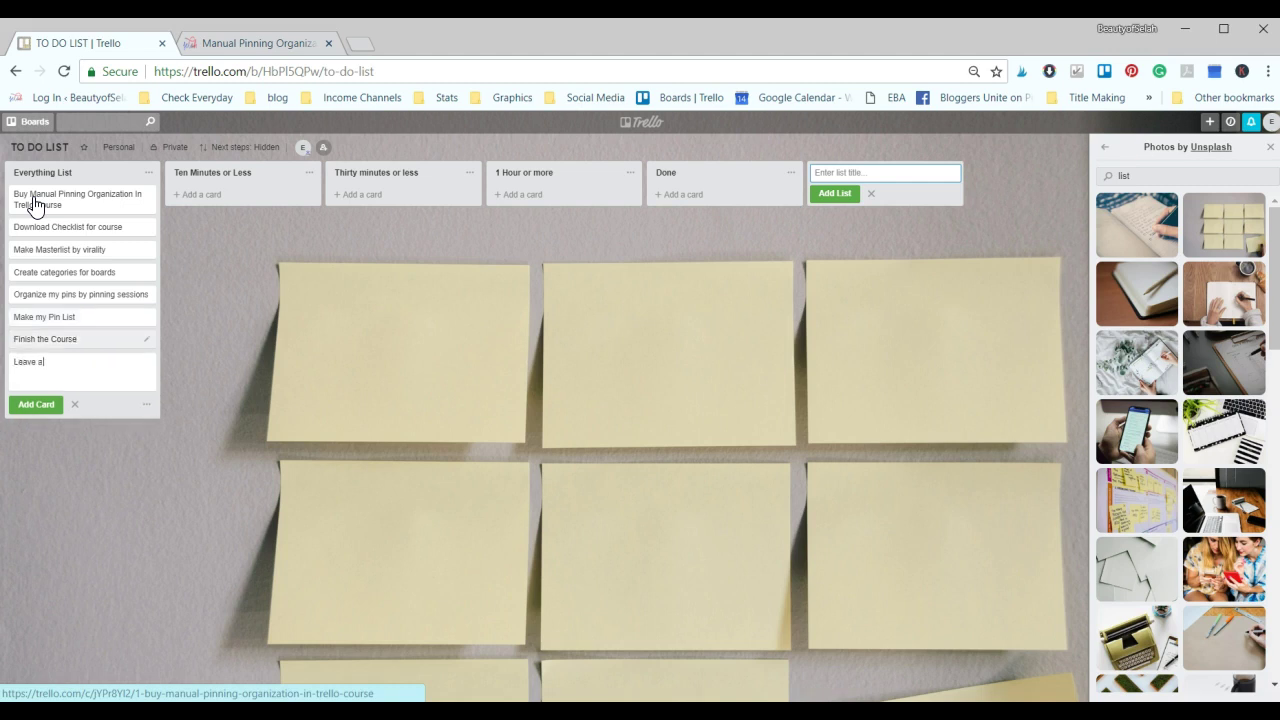
type(" Review")
key("Return")
type("Sign up to B")
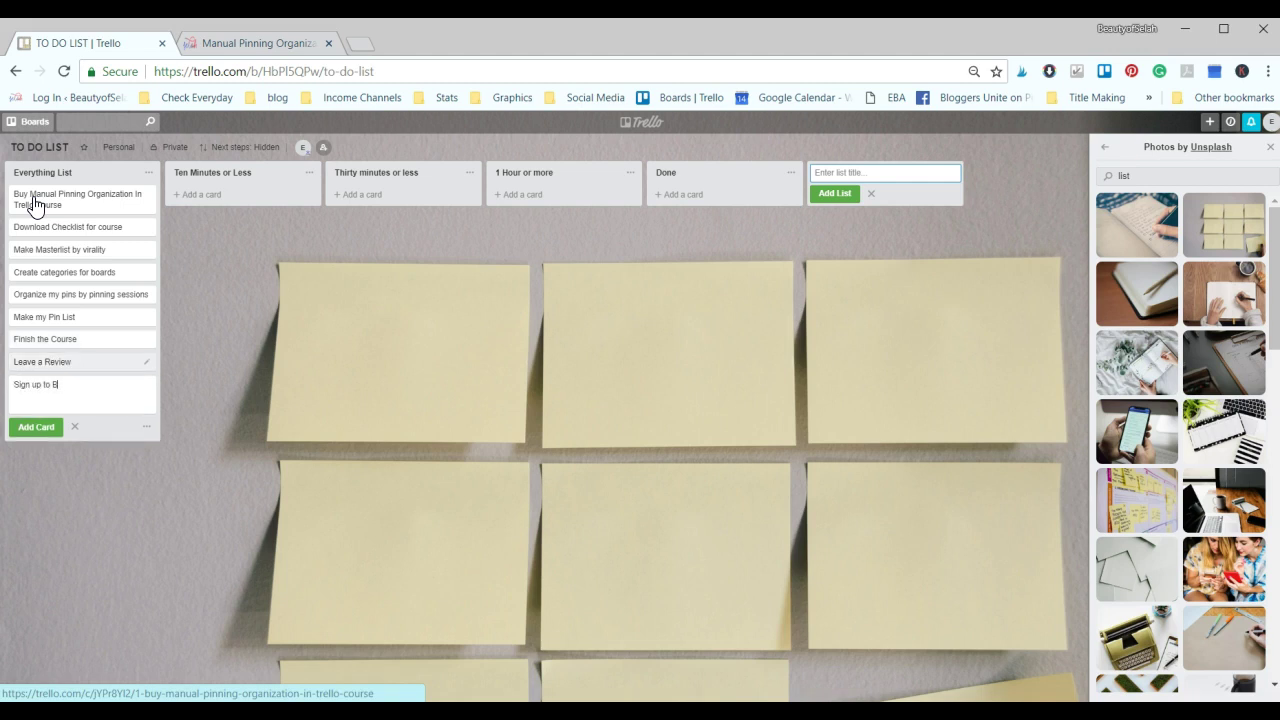
type("e ar Affiliate")
key("Return")
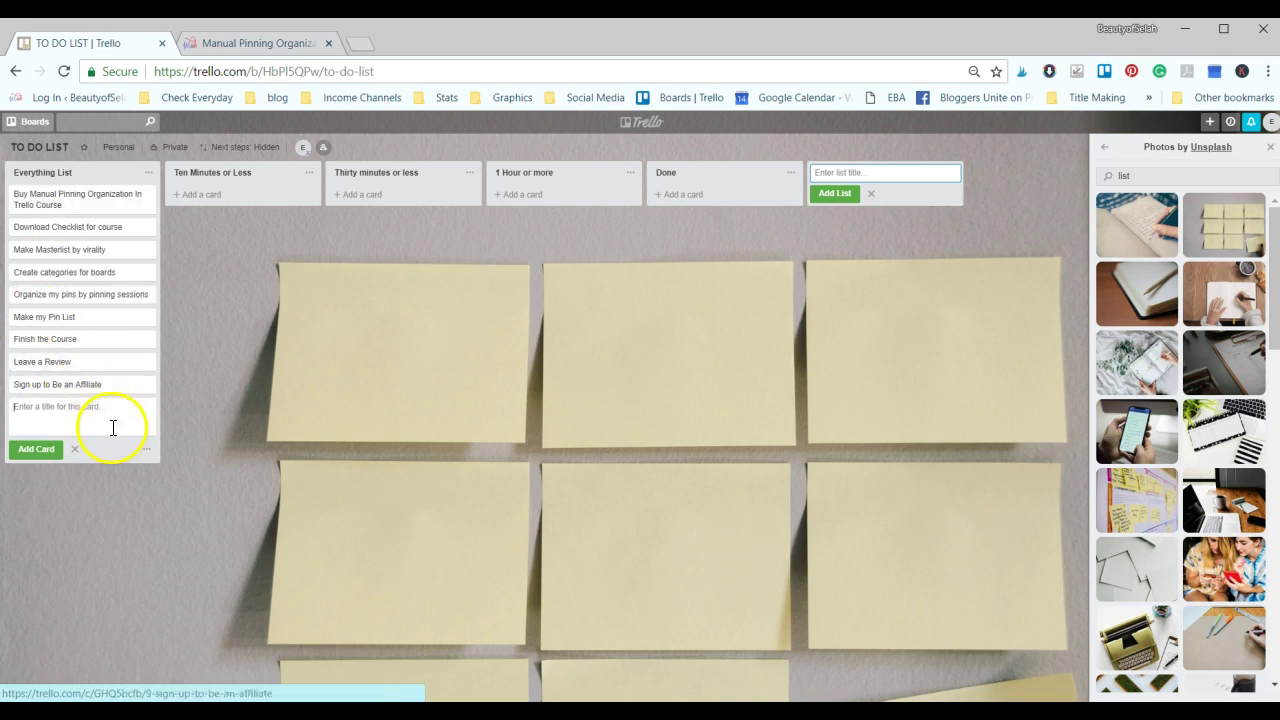
left_click(76, 449)
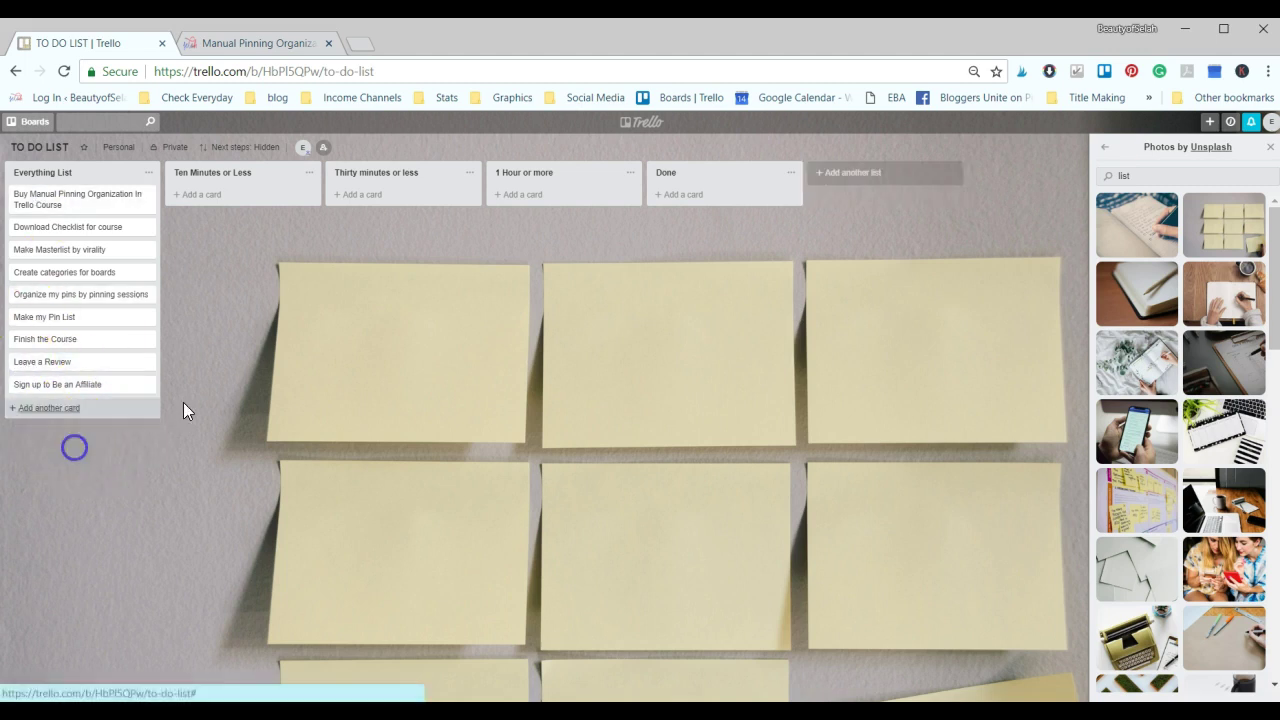
Open the board's label settings and name the red label "Urgent".
left_click(1108, 153)
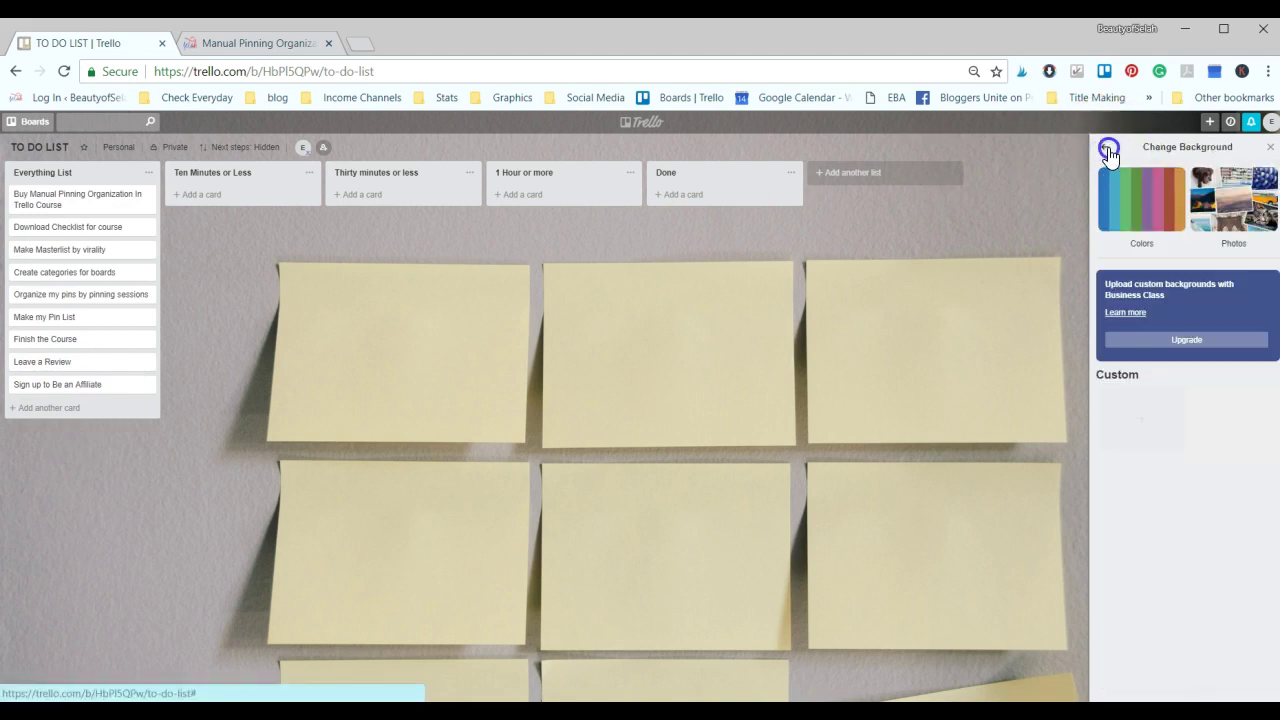
left_click(1108, 153)
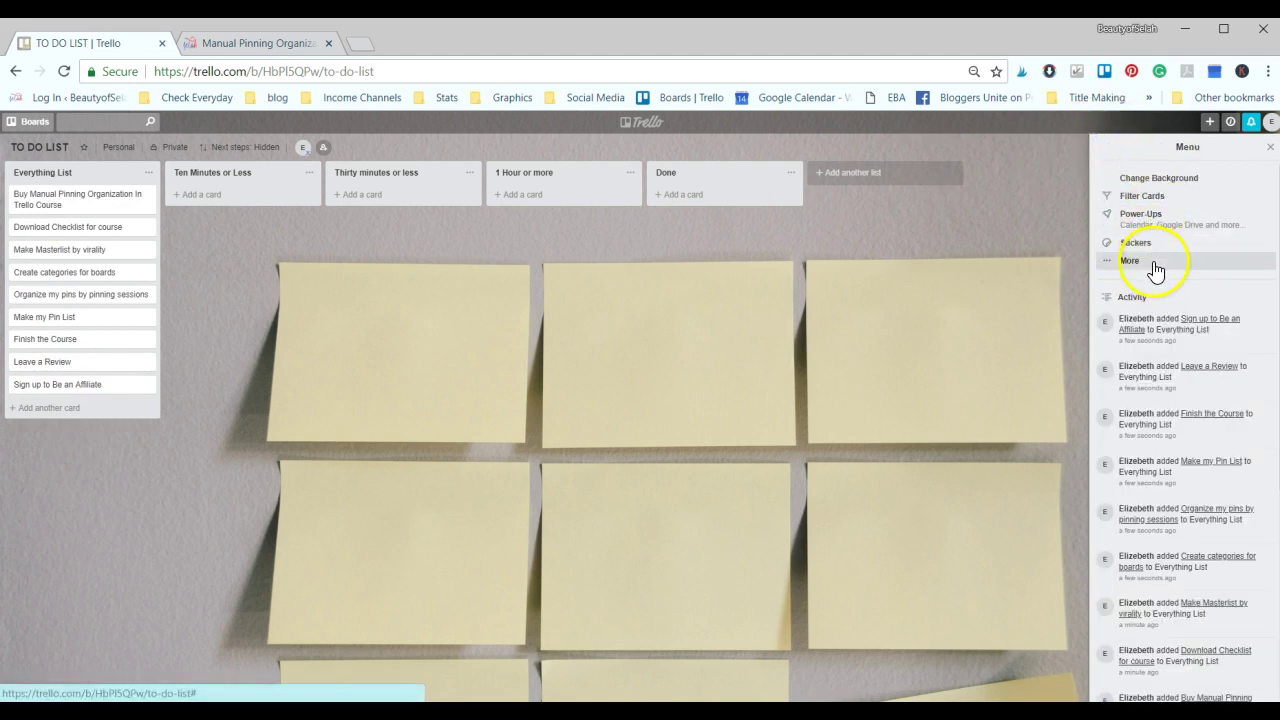
left_click(1155, 263)
left_click(1154, 204)
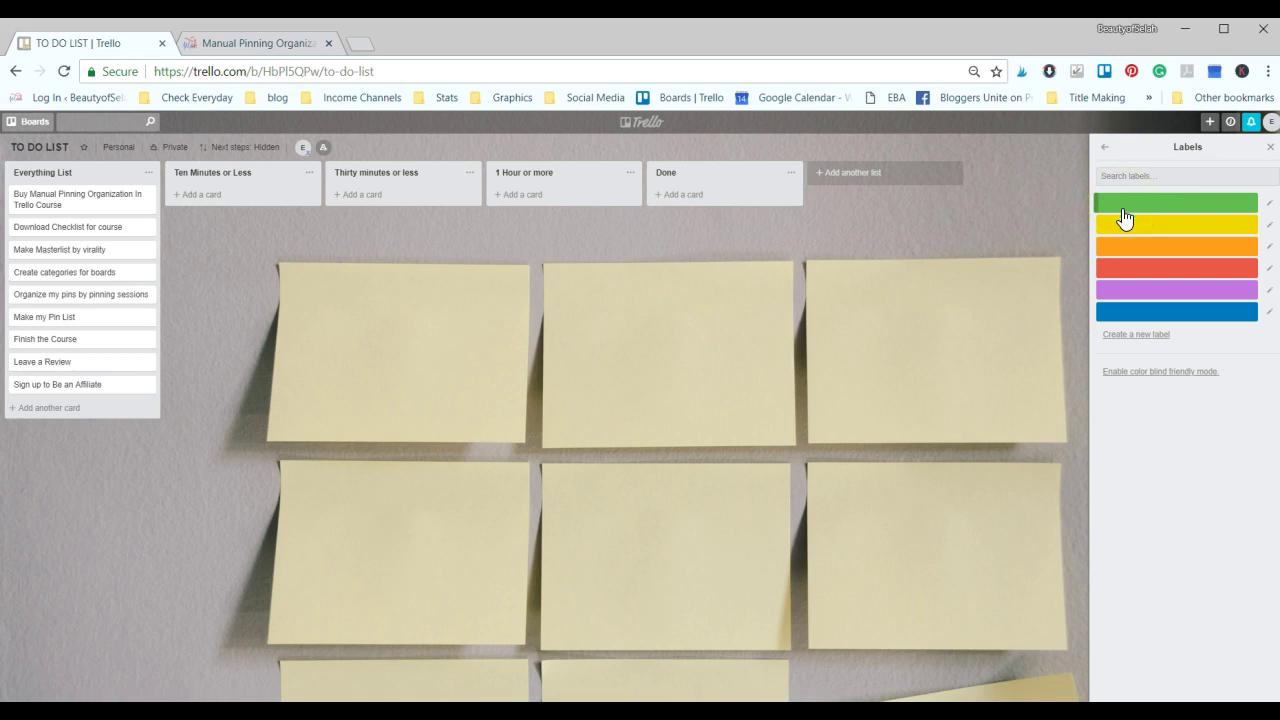
left_click(1125, 265)
type("Urgen")
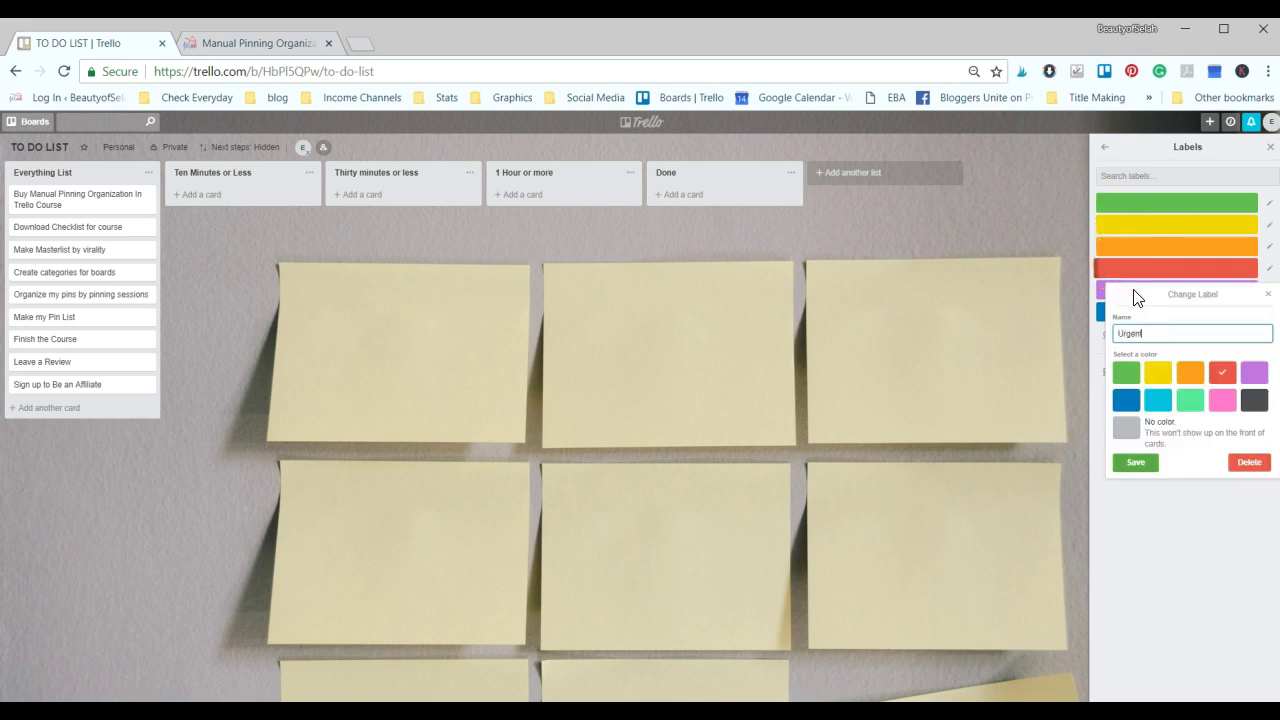
type("t")
key("Return")
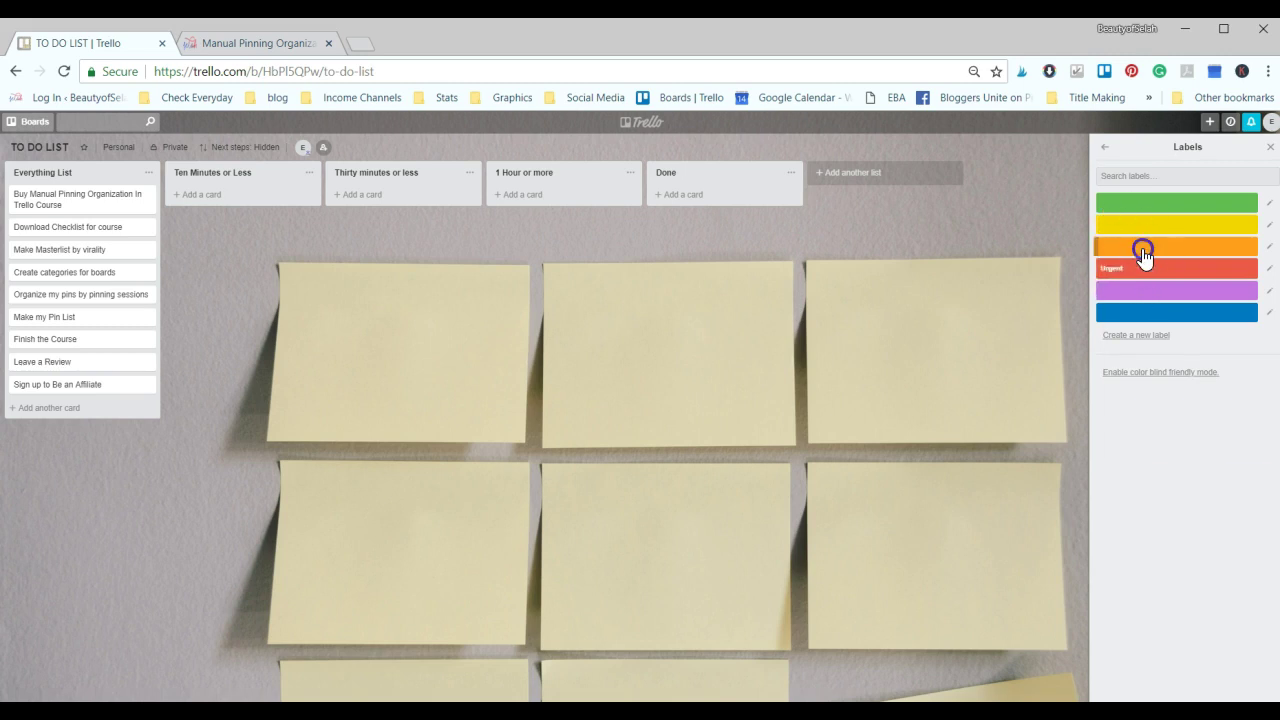
Name the orange label "Semi Important" and the yellow label "It can wait".
left_click(1142, 252)
type("Semi Important")
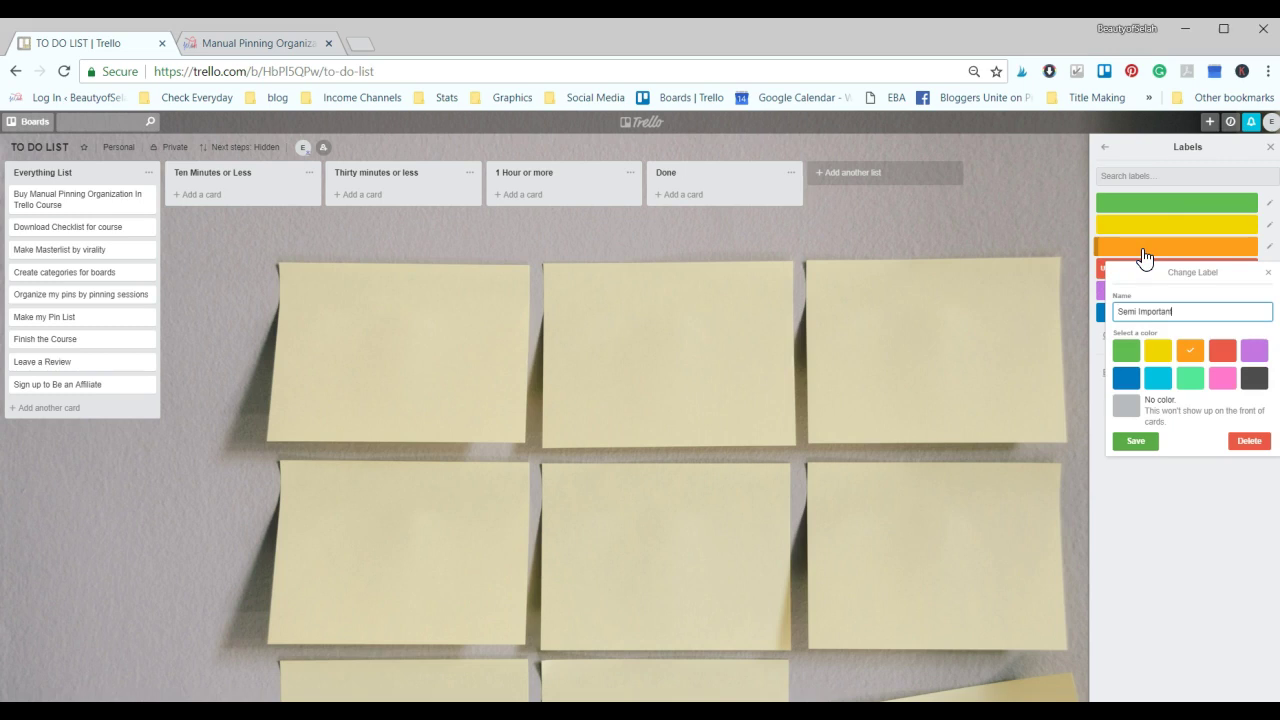
key("Return")
left_click(1148, 215)
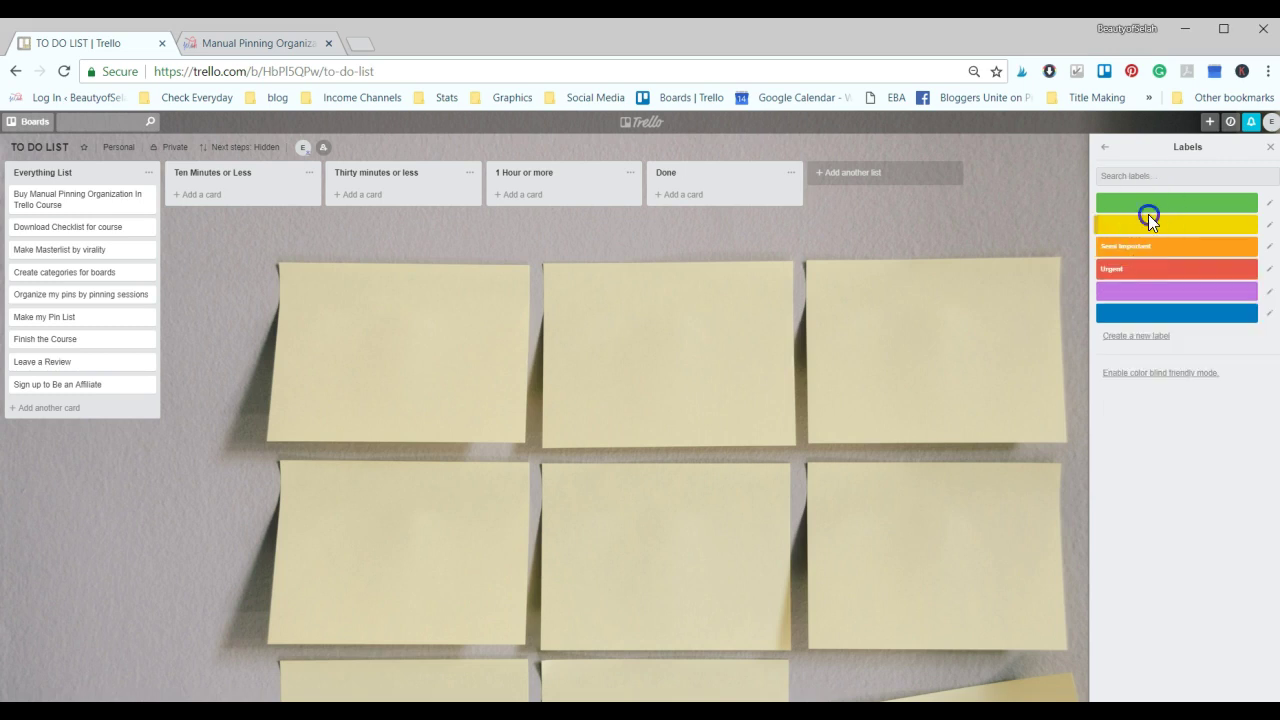
left_click(1148, 216)
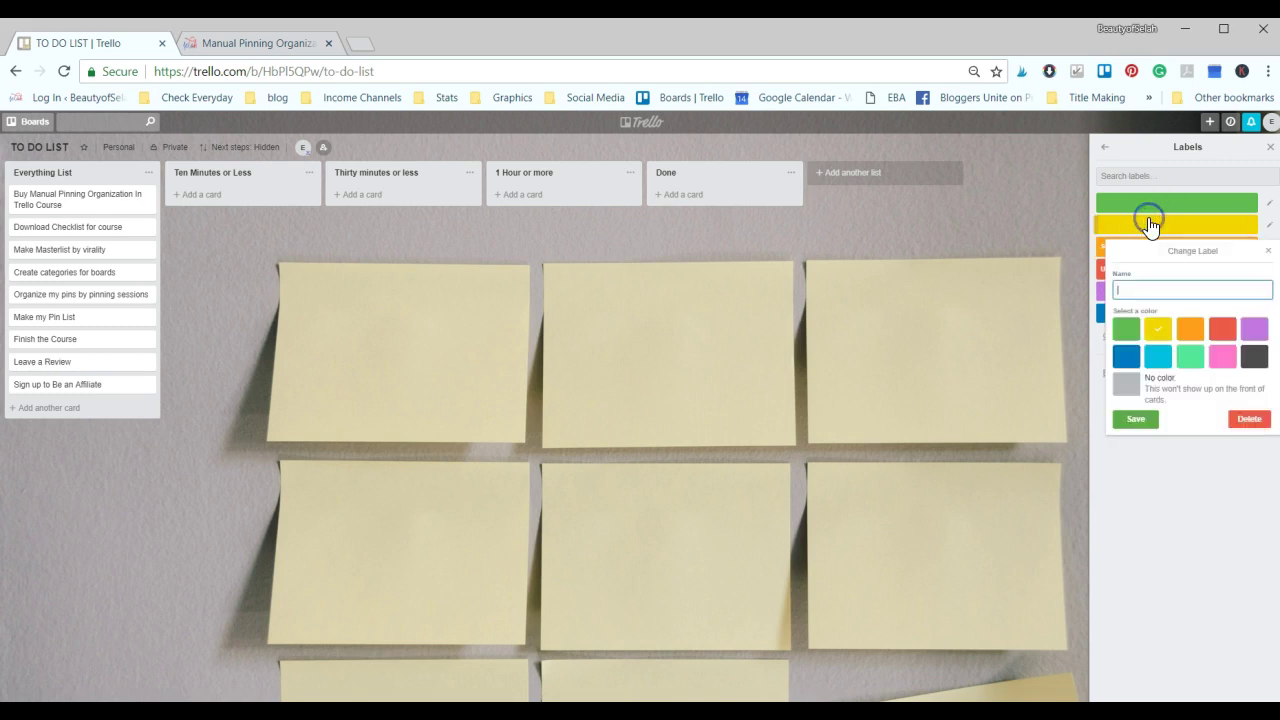
type("It can wait")
key("Return")
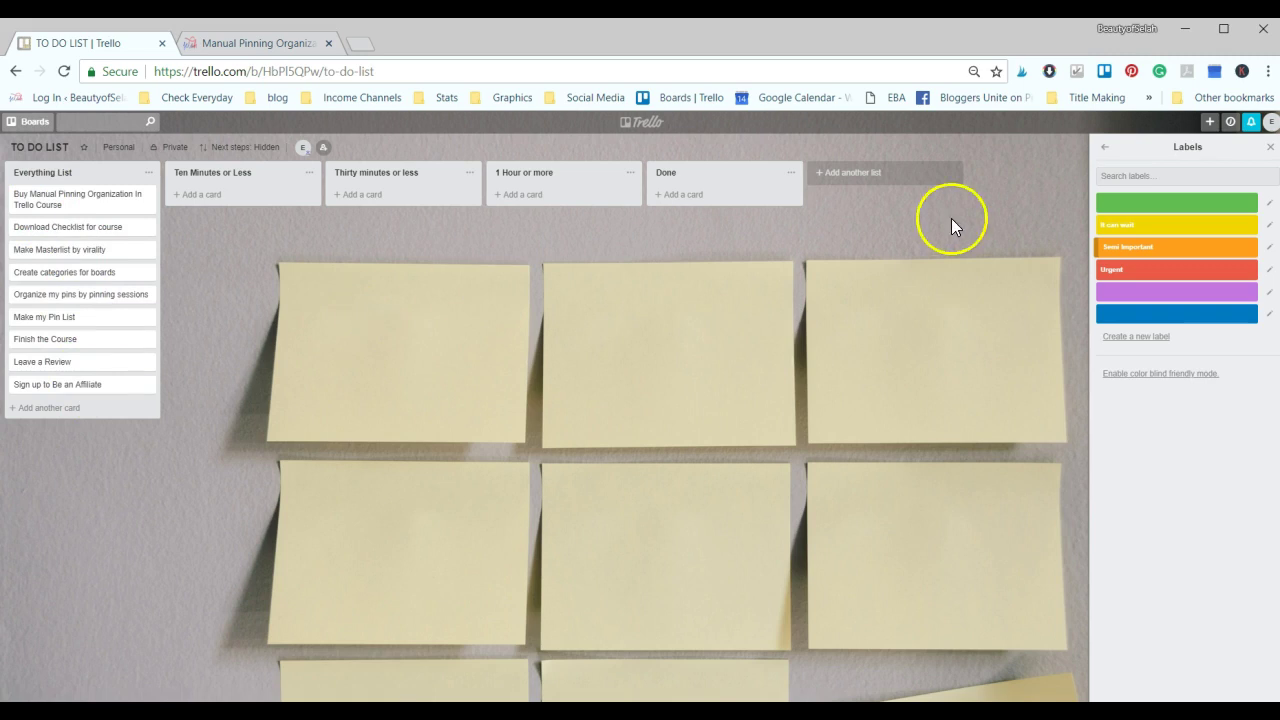
Leave the label settings and close the board menu.
left_click(1105, 147)
left_click(1105, 147)
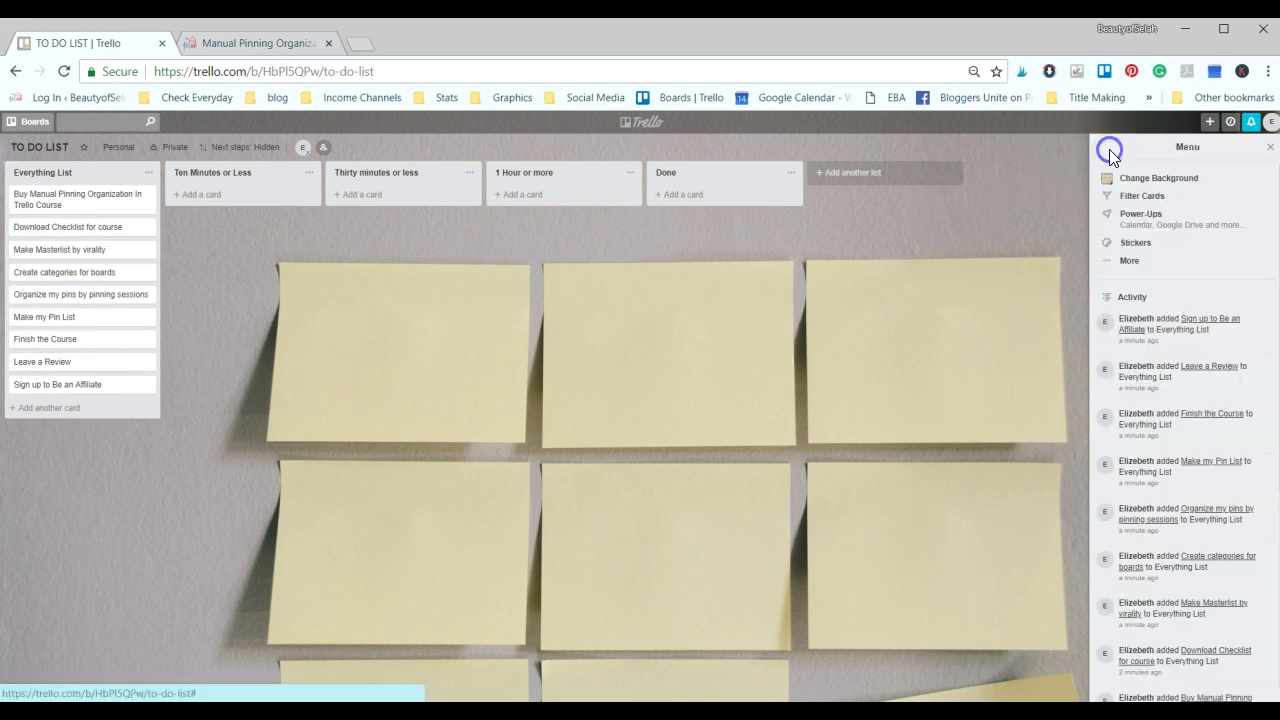
left_click(1270, 147)
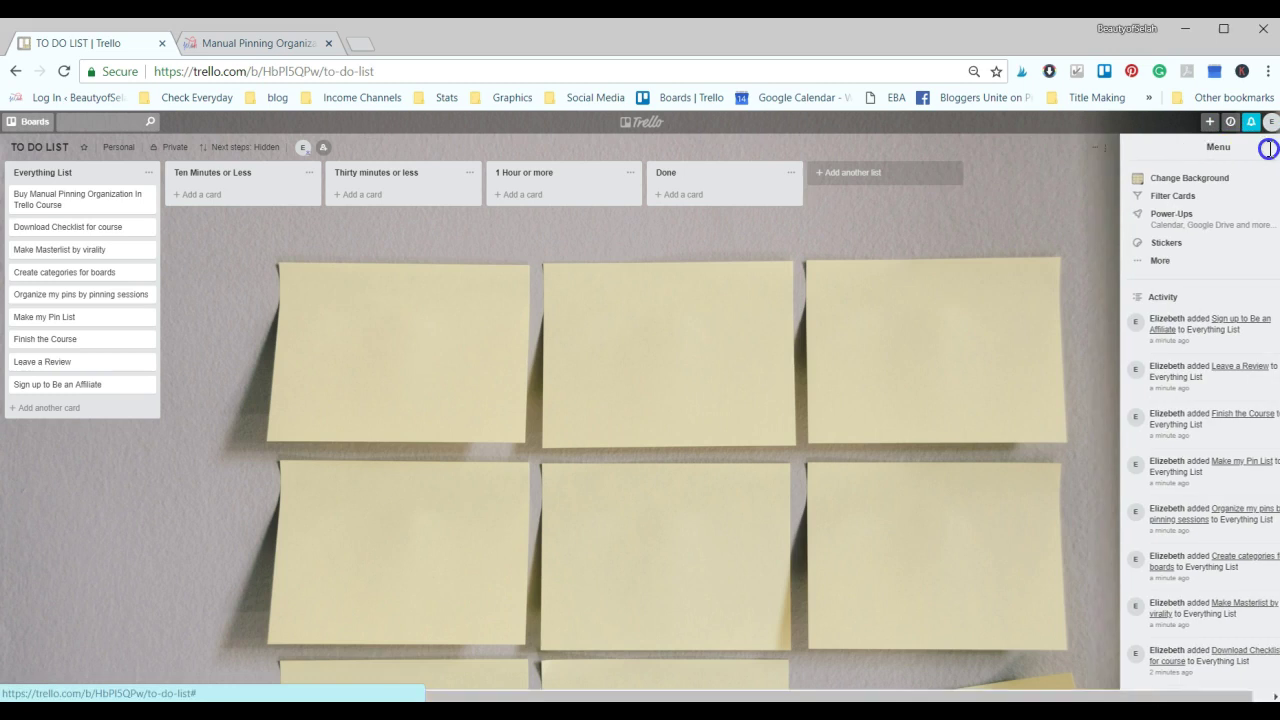
left_click(303, 388)
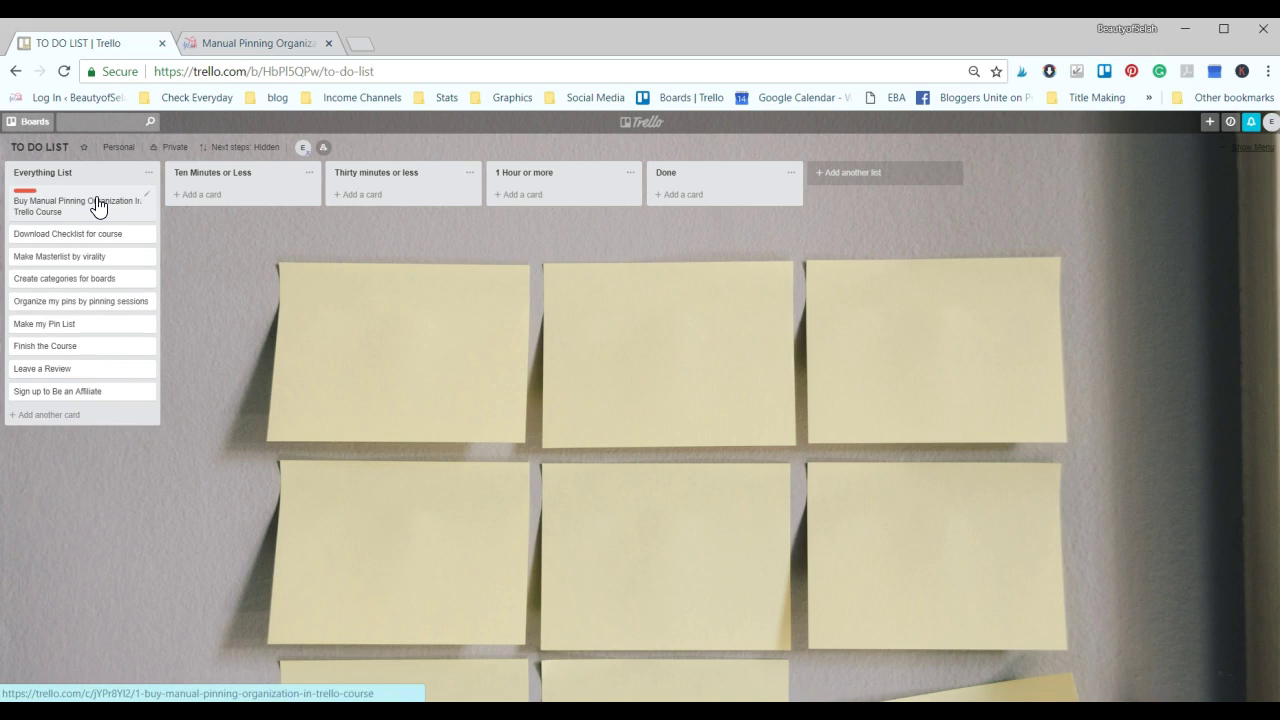
Apply the red Urgent label to the "Download Checklist for course" card.
left_click(96, 215)
left_click(96, 235)
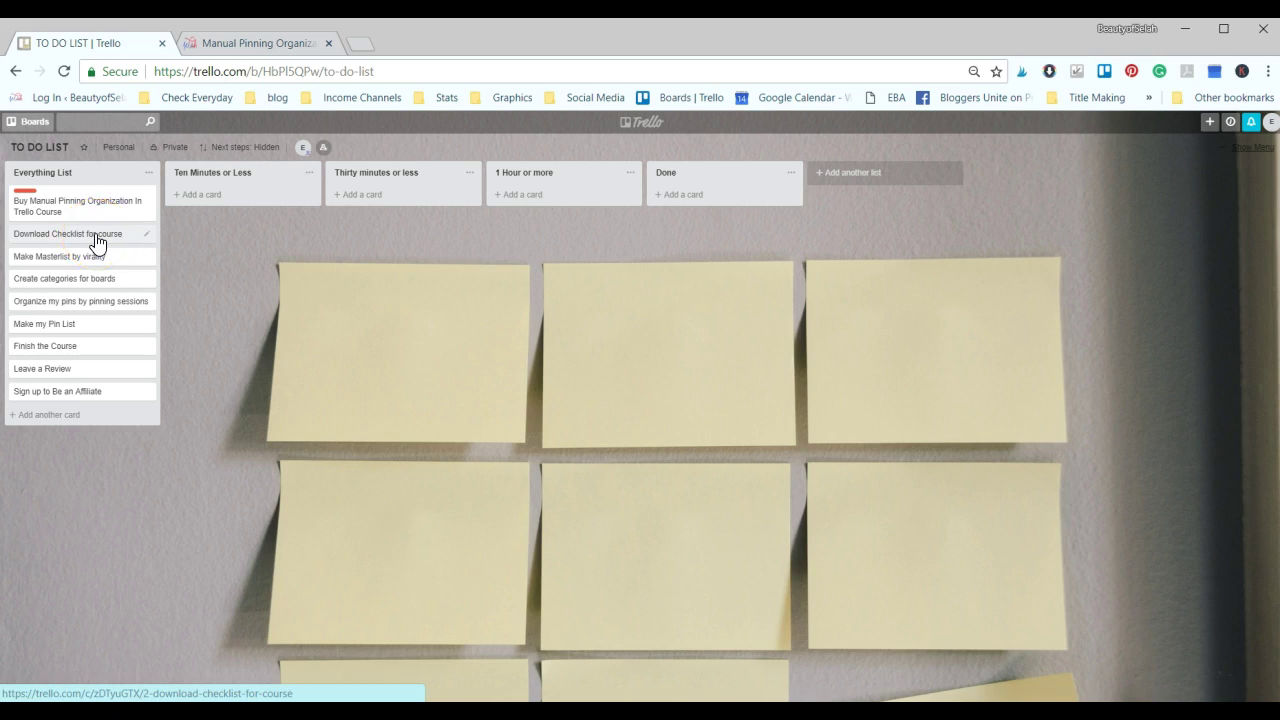
key("4")
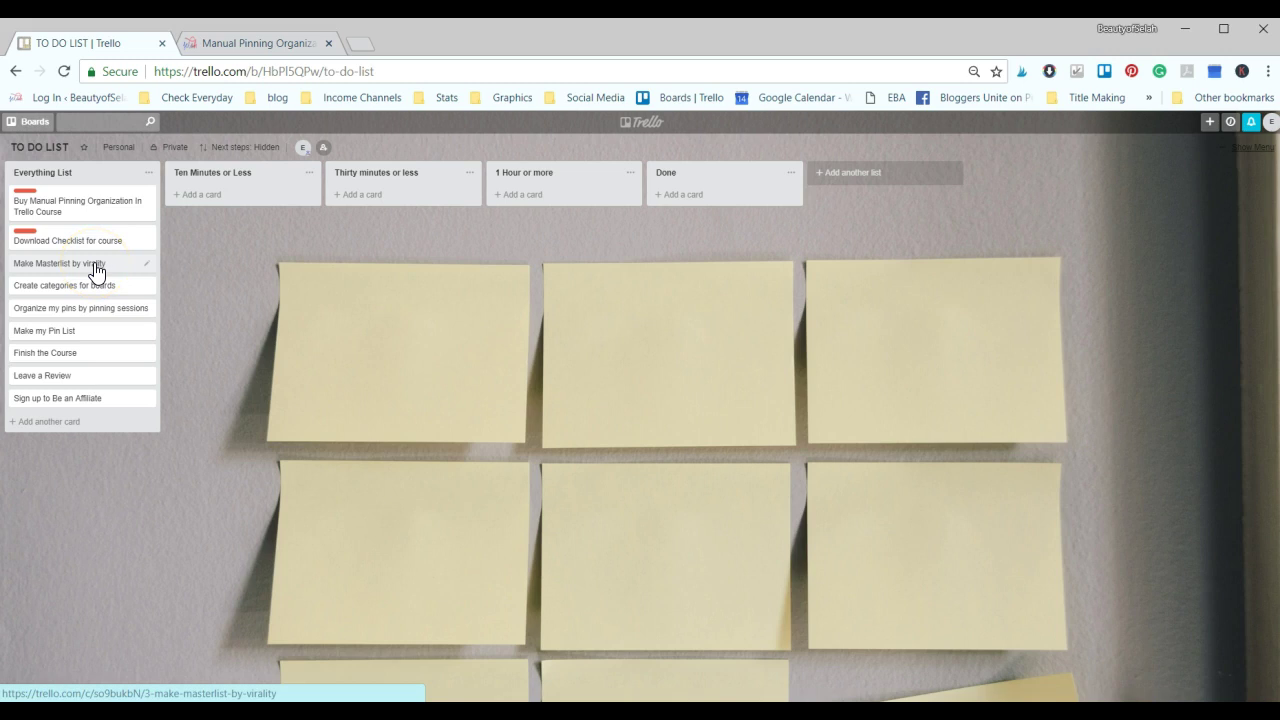
Label the cards from "Make Masterlist by virality" down with orange Semi Important, but give "Finish the Course" the yellow It can wait label instead.
key("3")
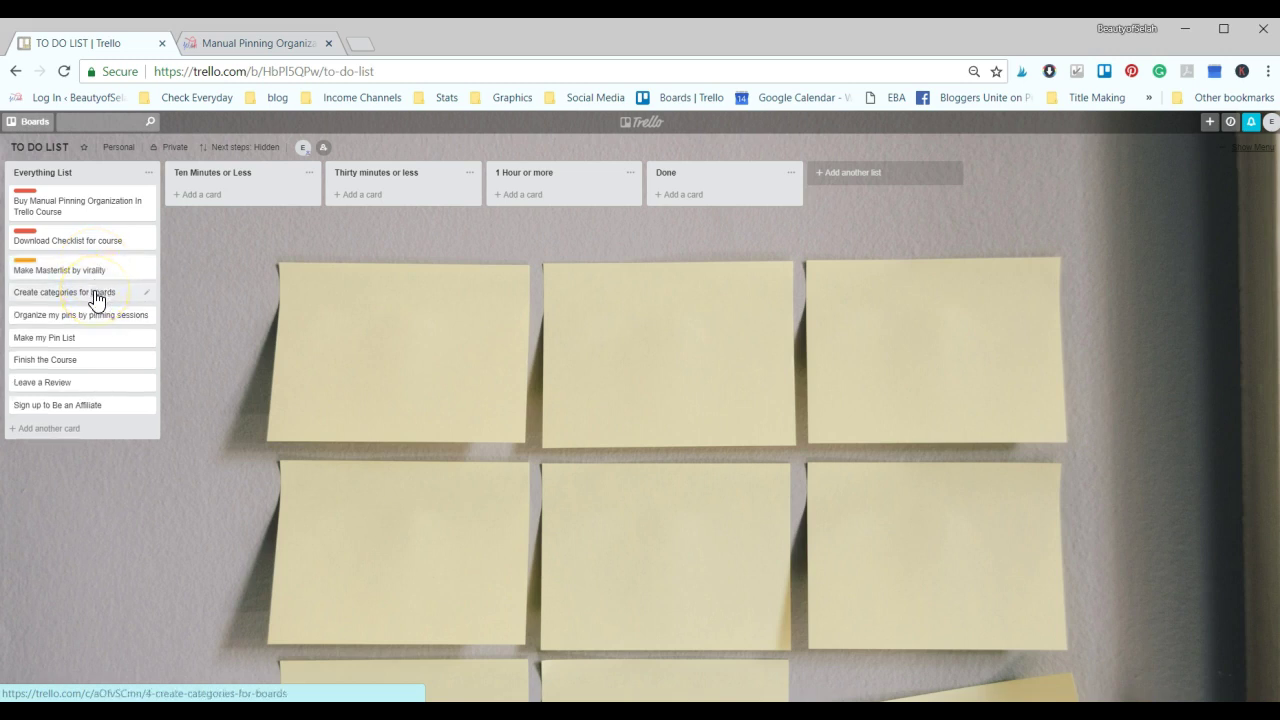
key("3")
key("3")
key("3")
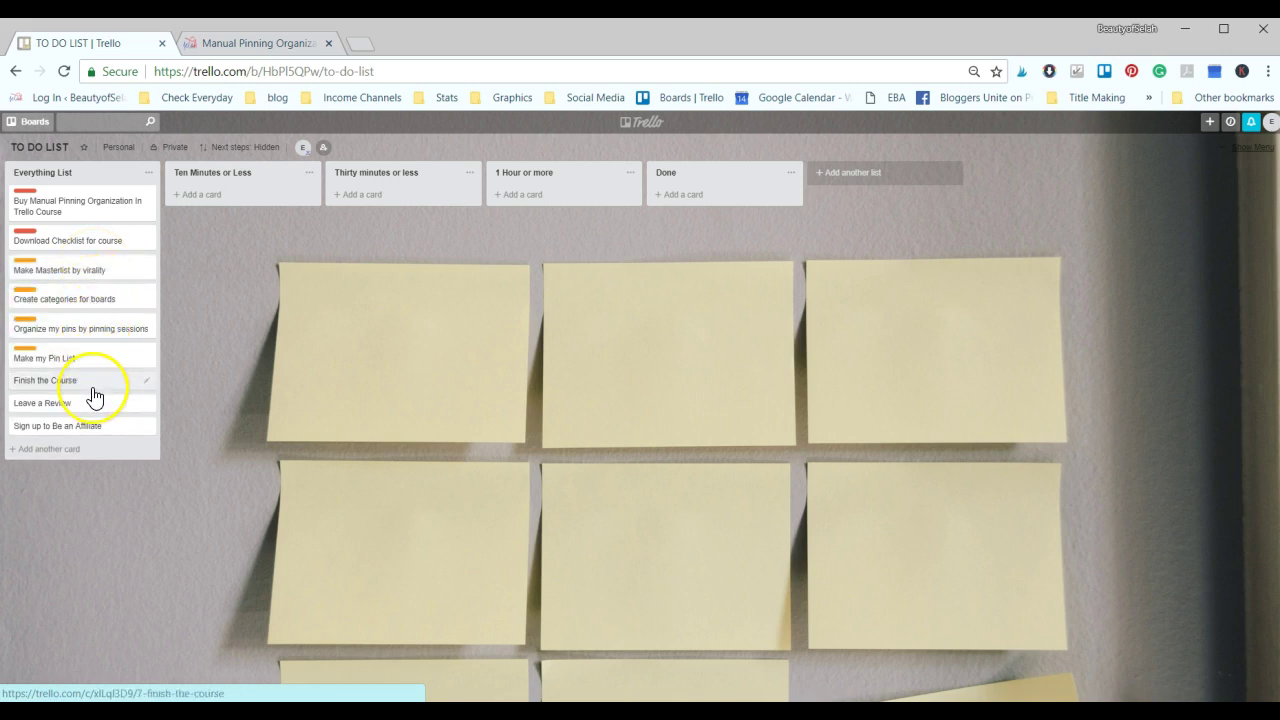
key("3")
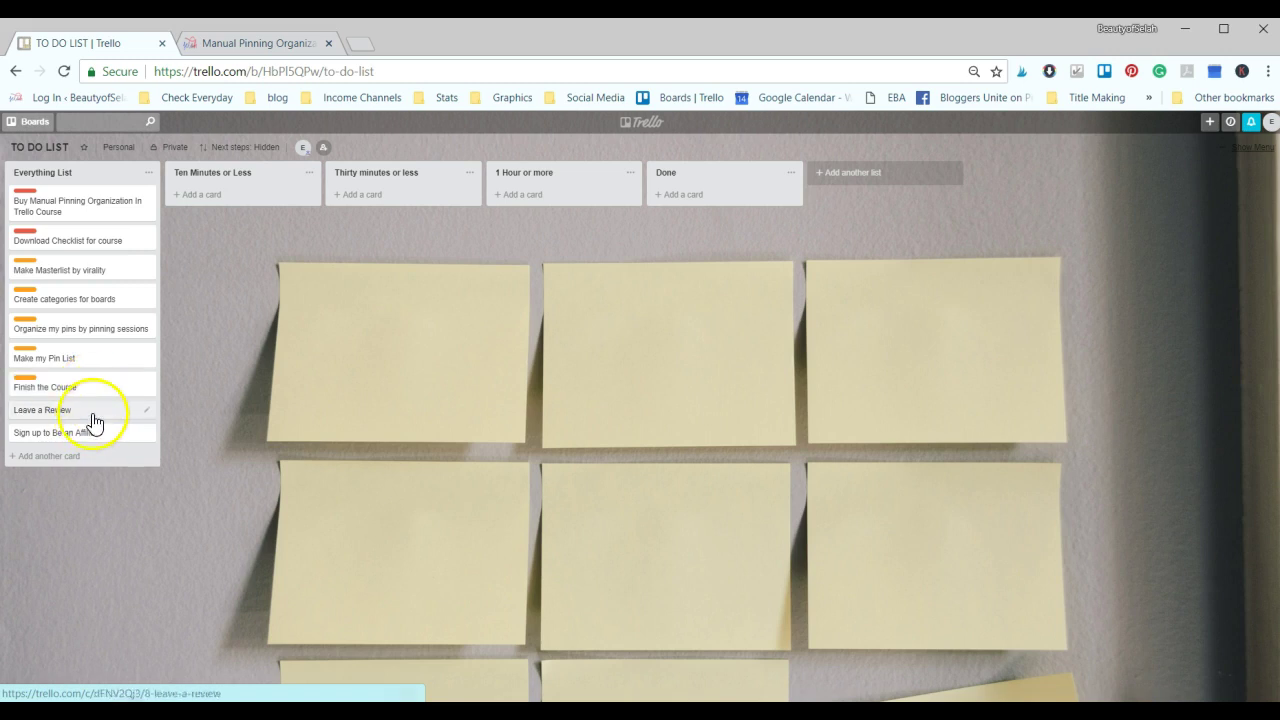
key("3")
key("3")
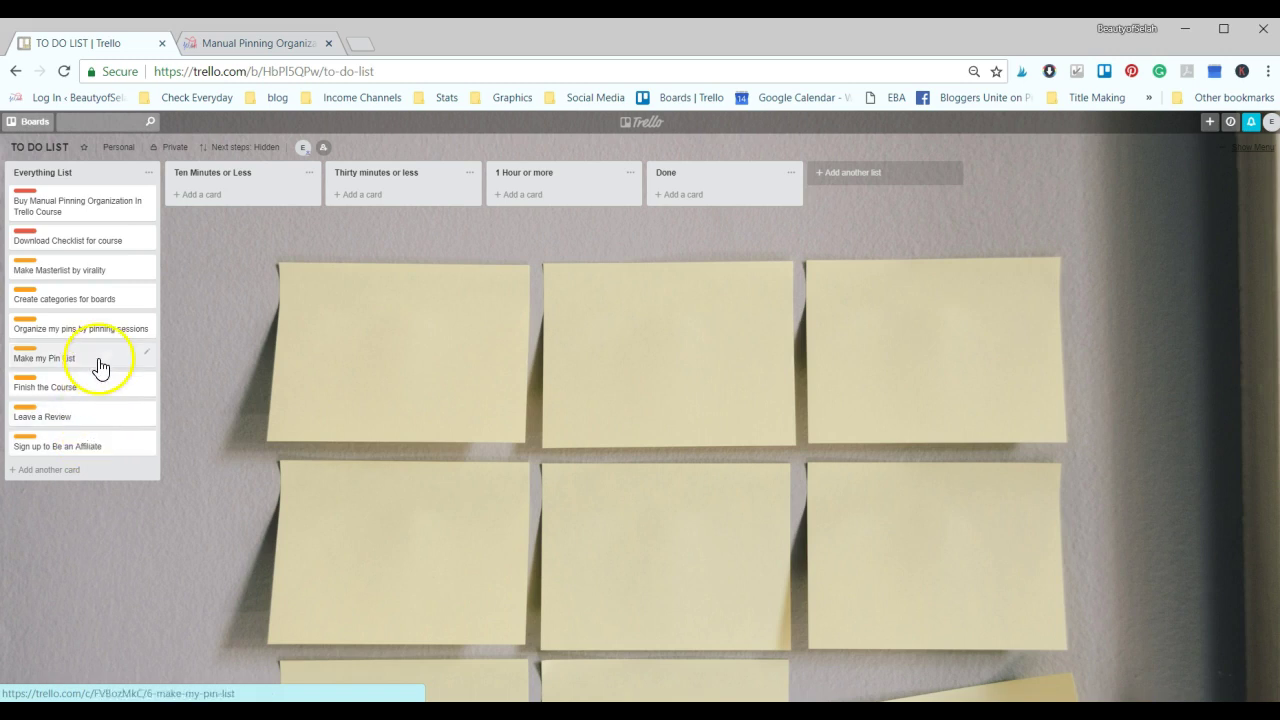
key("3")
key("2")
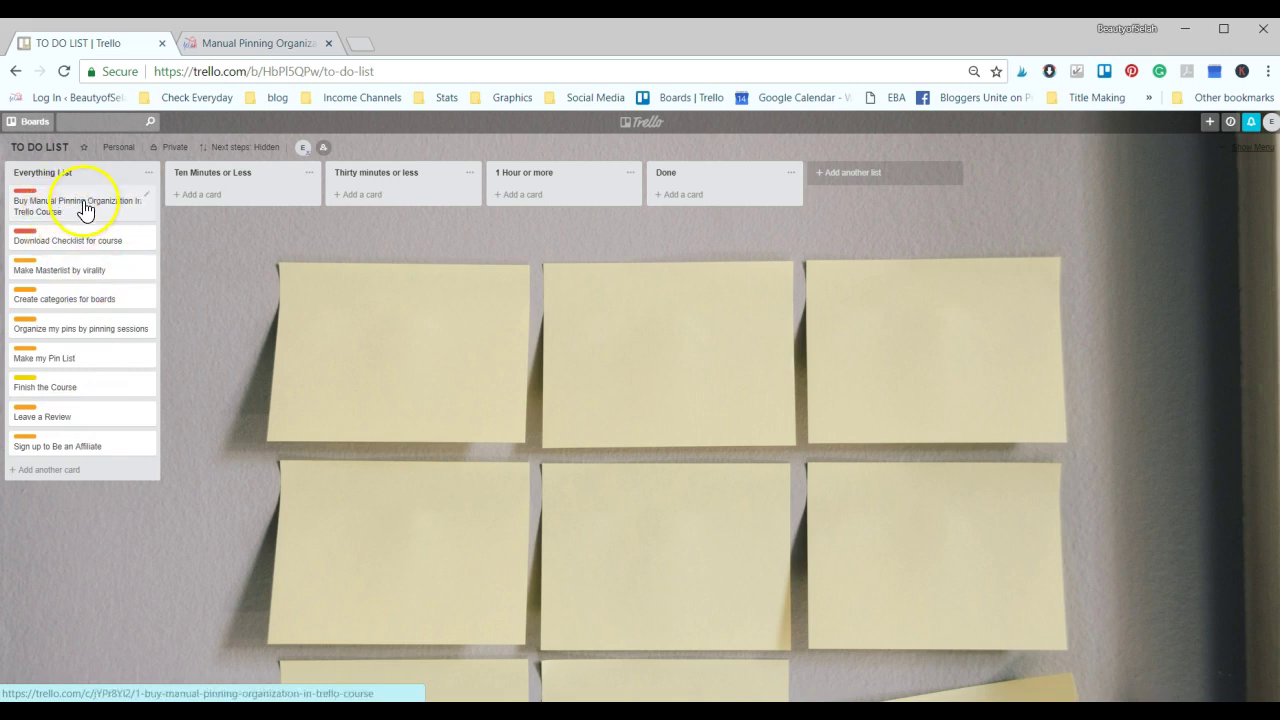
Sort the first five Everything List cards: "Make Masterlist by virality" into Thirty minutes or less, the other four into Ten Minutes or Less.
left_click_drag(72, 210, 235, 212)
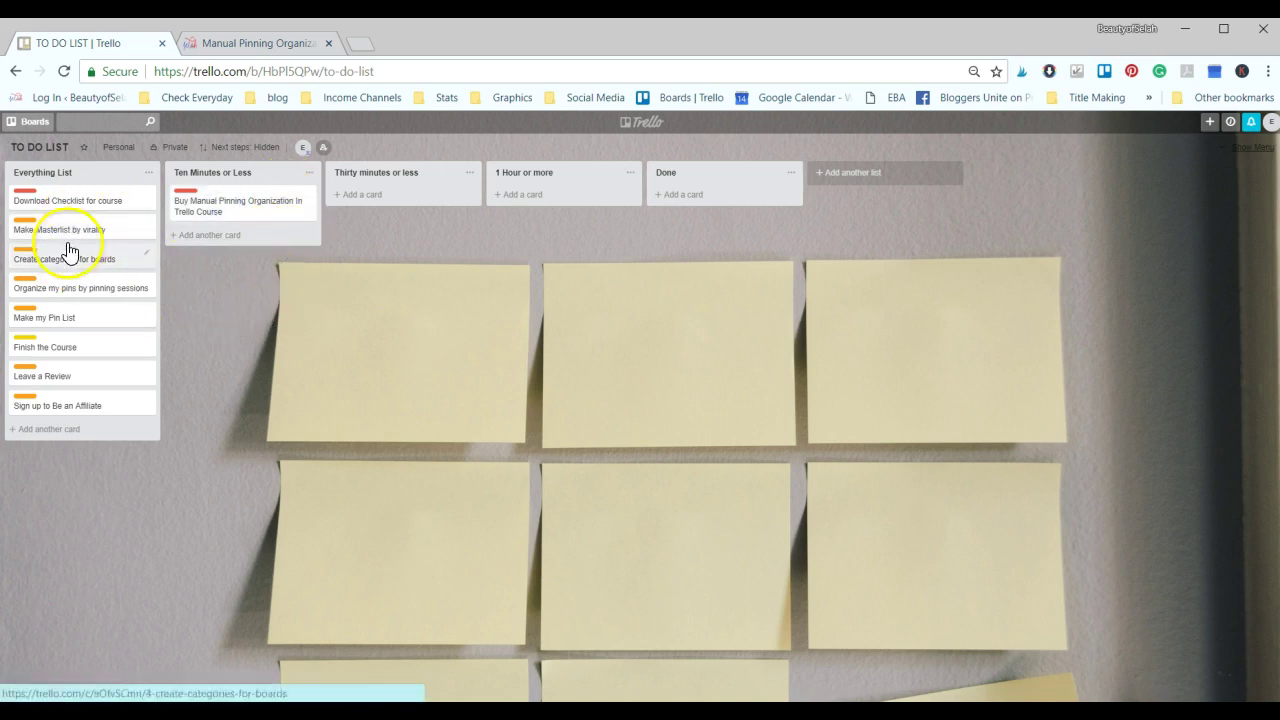
left_click_drag(71, 207, 200, 243)
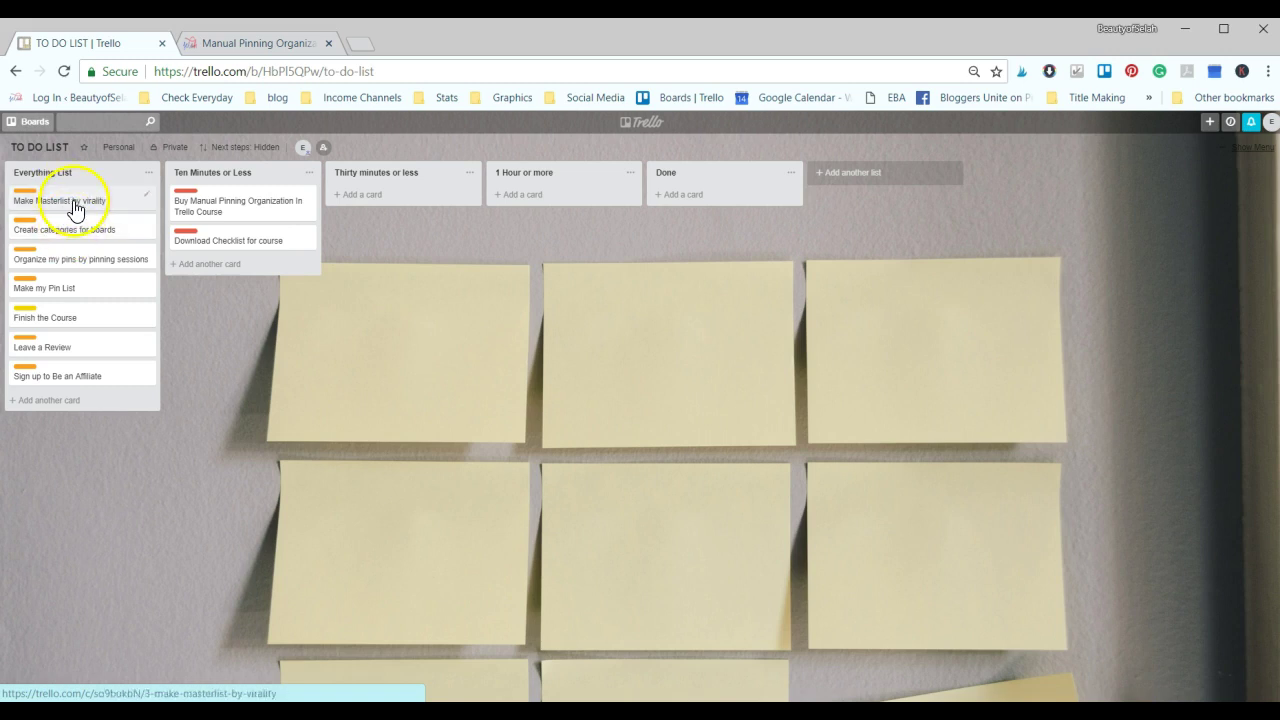
left_click_drag(74, 206, 391, 197)
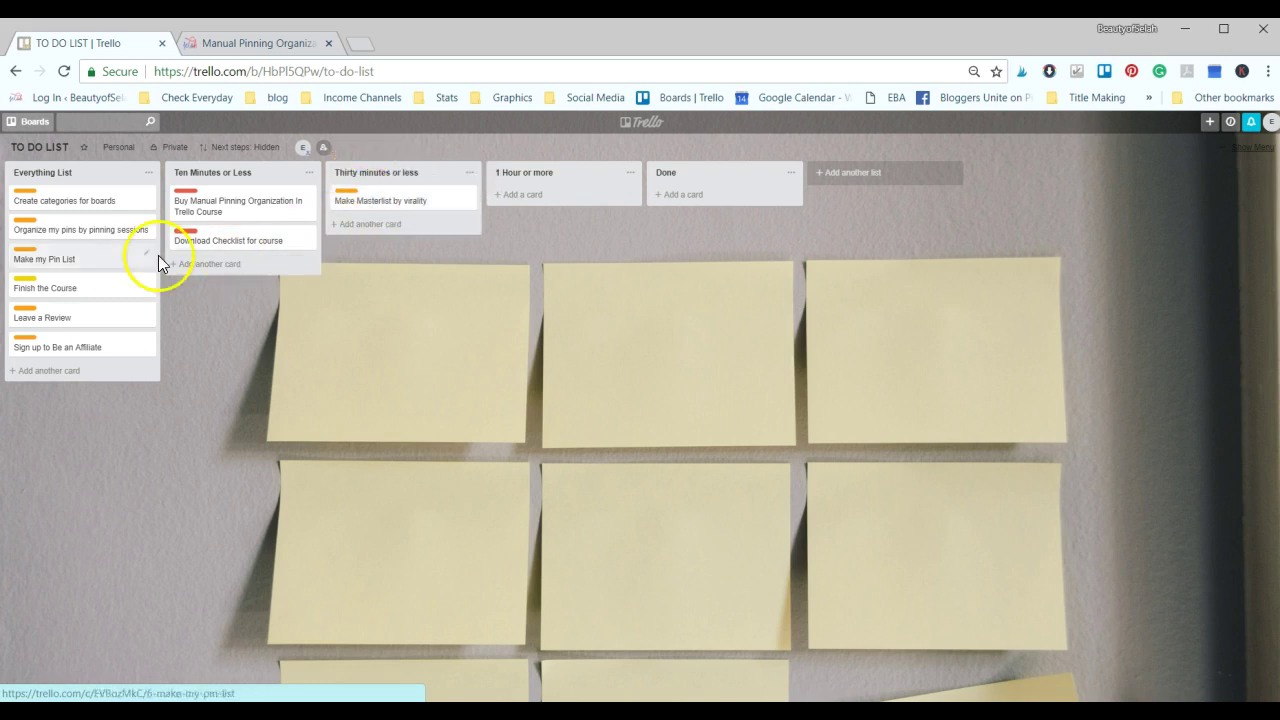
left_click_drag(69, 211, 224, 278)
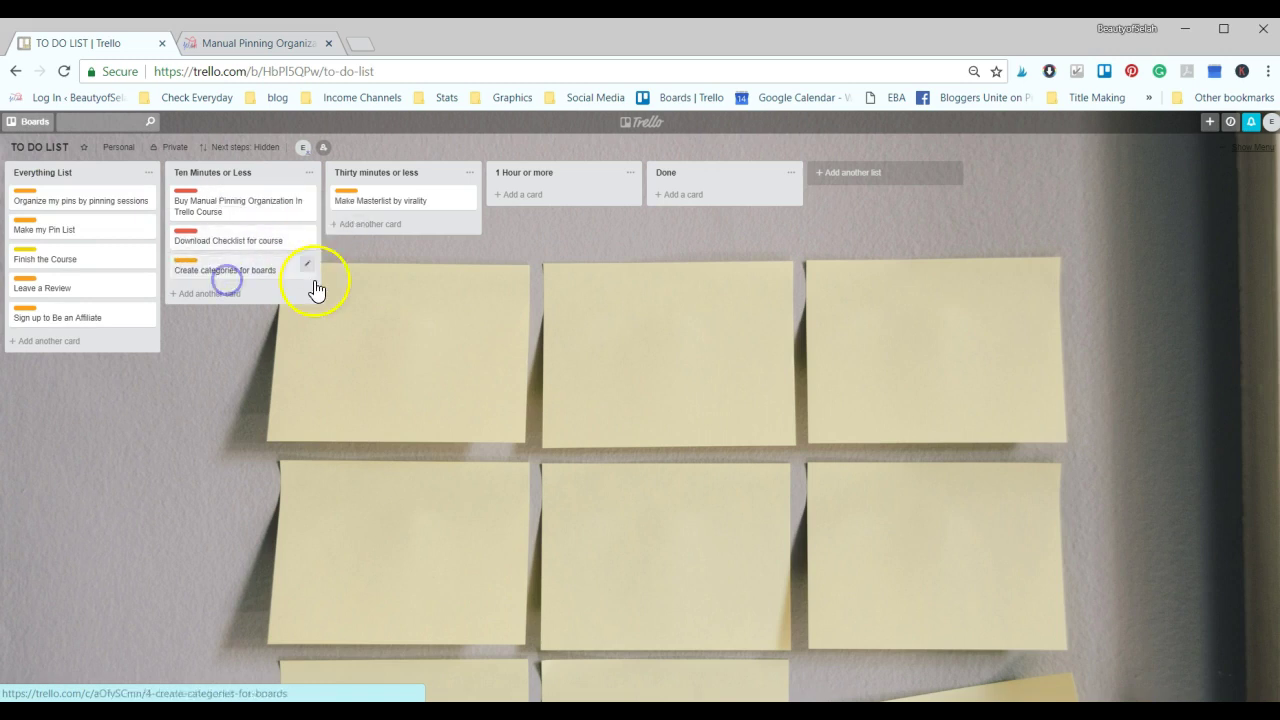
left_click_drag(57, 205, 243, 300)
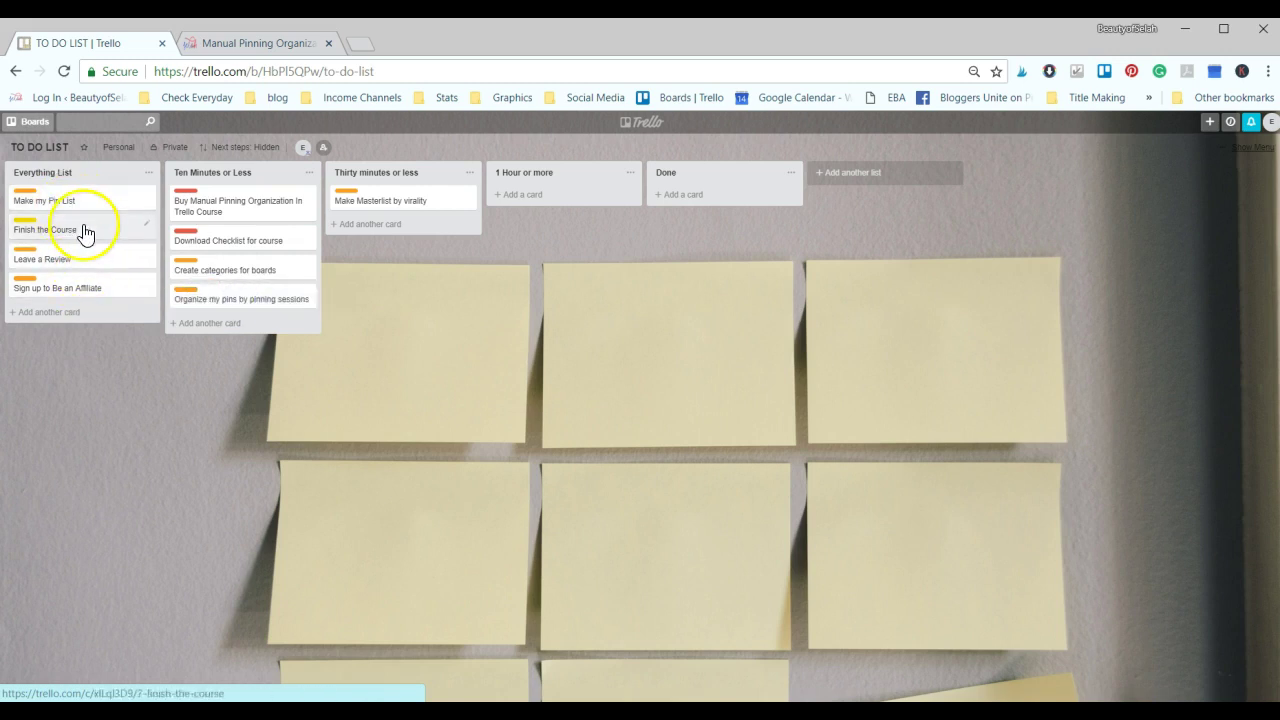
Move "Make my Pin List" and "Finish the Course" to 1 Hour or more, and the last two cards to Ten Minutes or Less.
left_click_drag(77, 209, 530, 189)
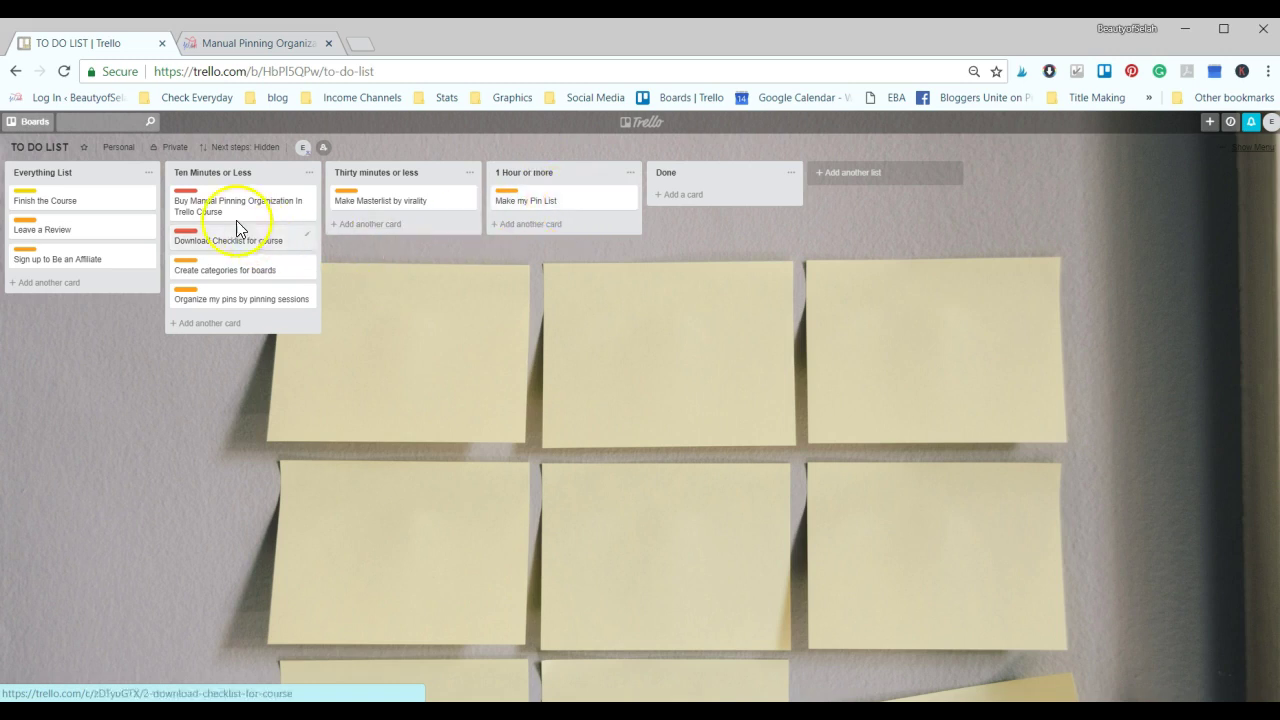
left_click_drag(74, 206, 545, 240)
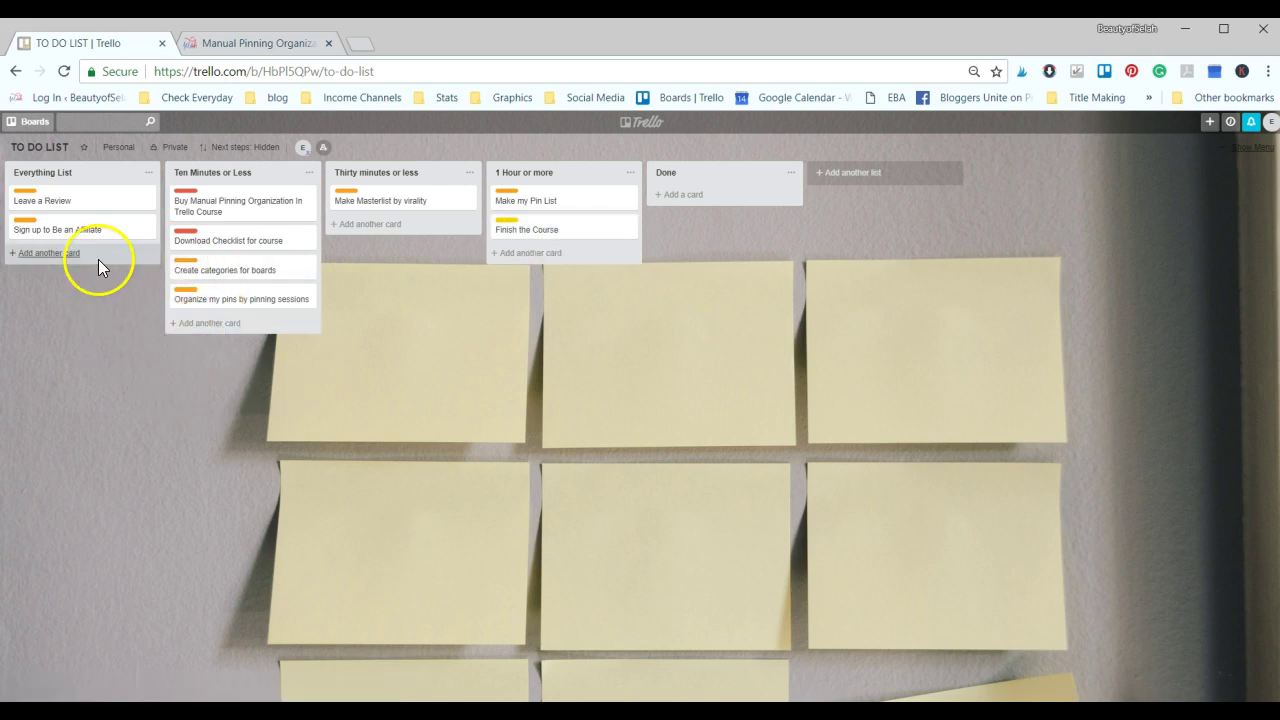
left_click_drag(66, 203, 249, 334)
left_click_drag(77, 200, 247, 364)
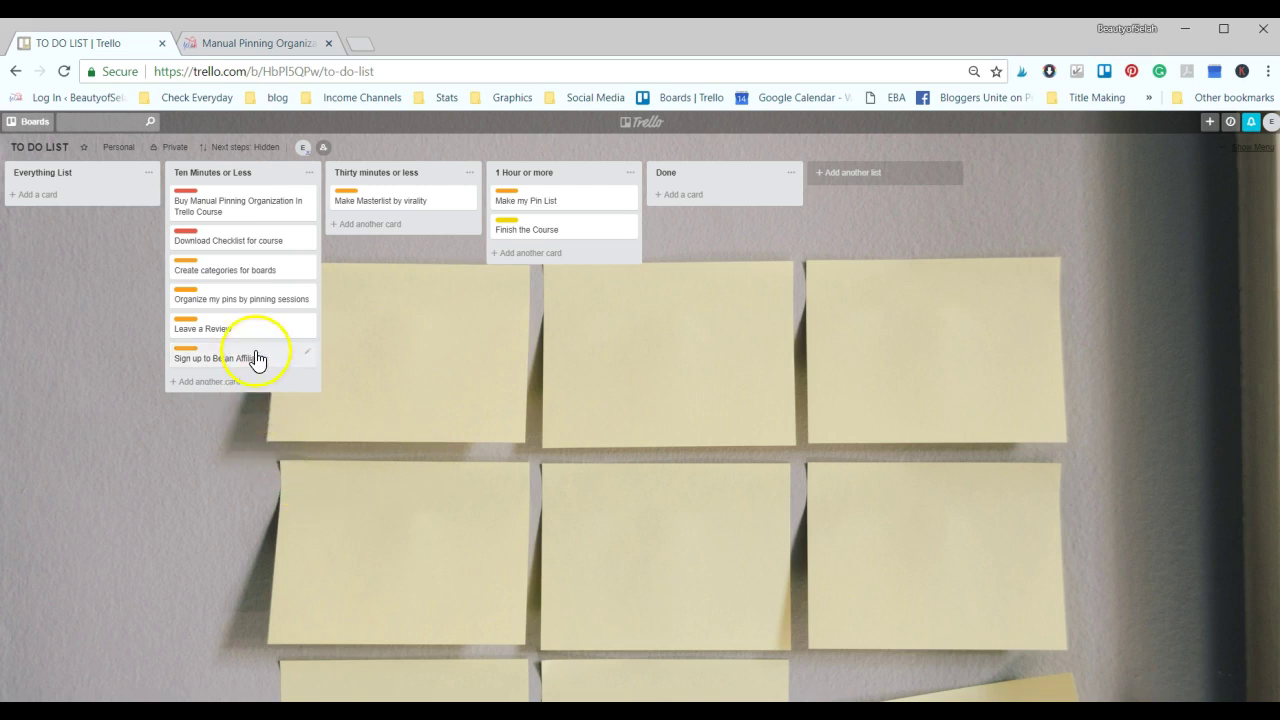
Add the comment "note" to the "Create categories for boards" card.
left_click(246, 270)
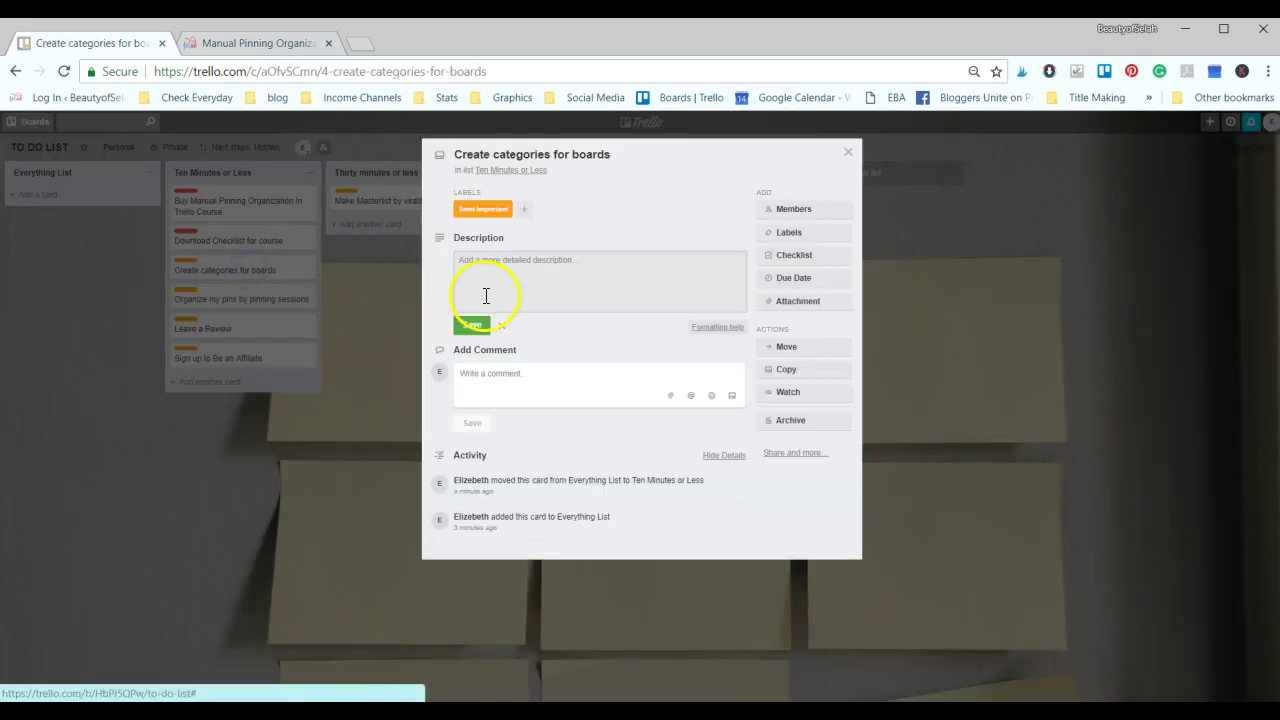
left_click(503, 386)
type("note")
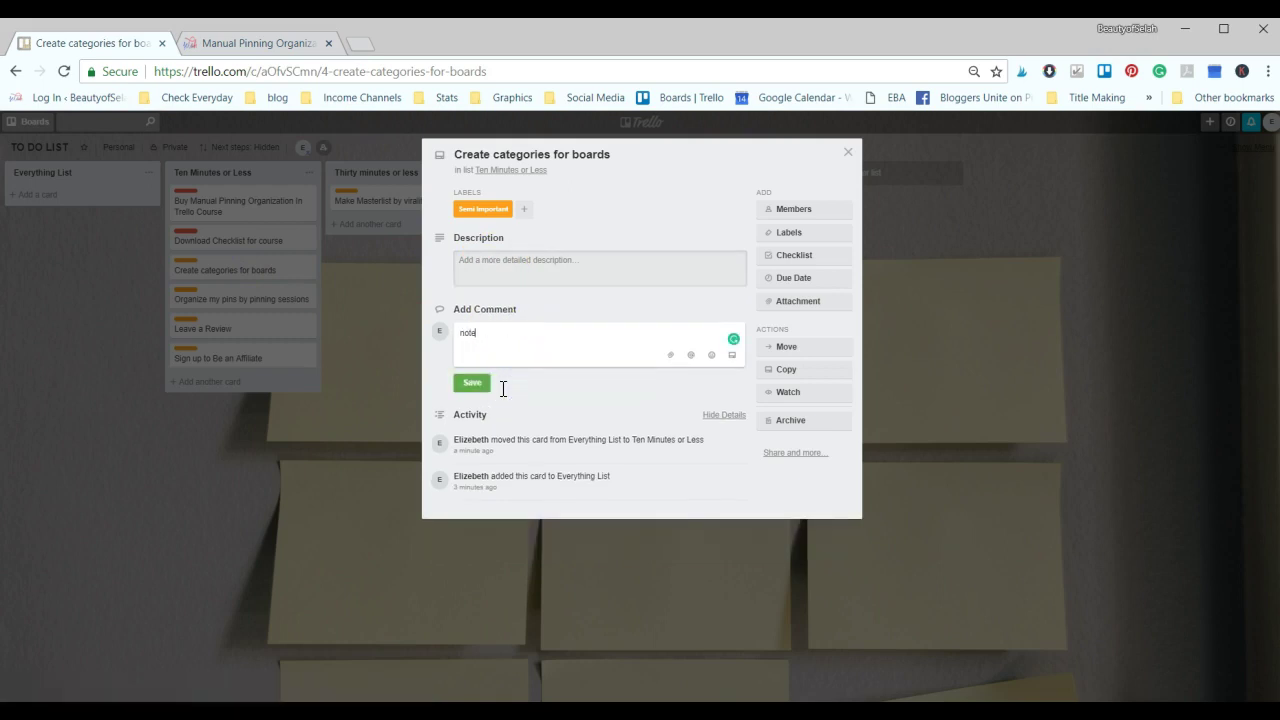
key("Return")
left_click(484, 395)
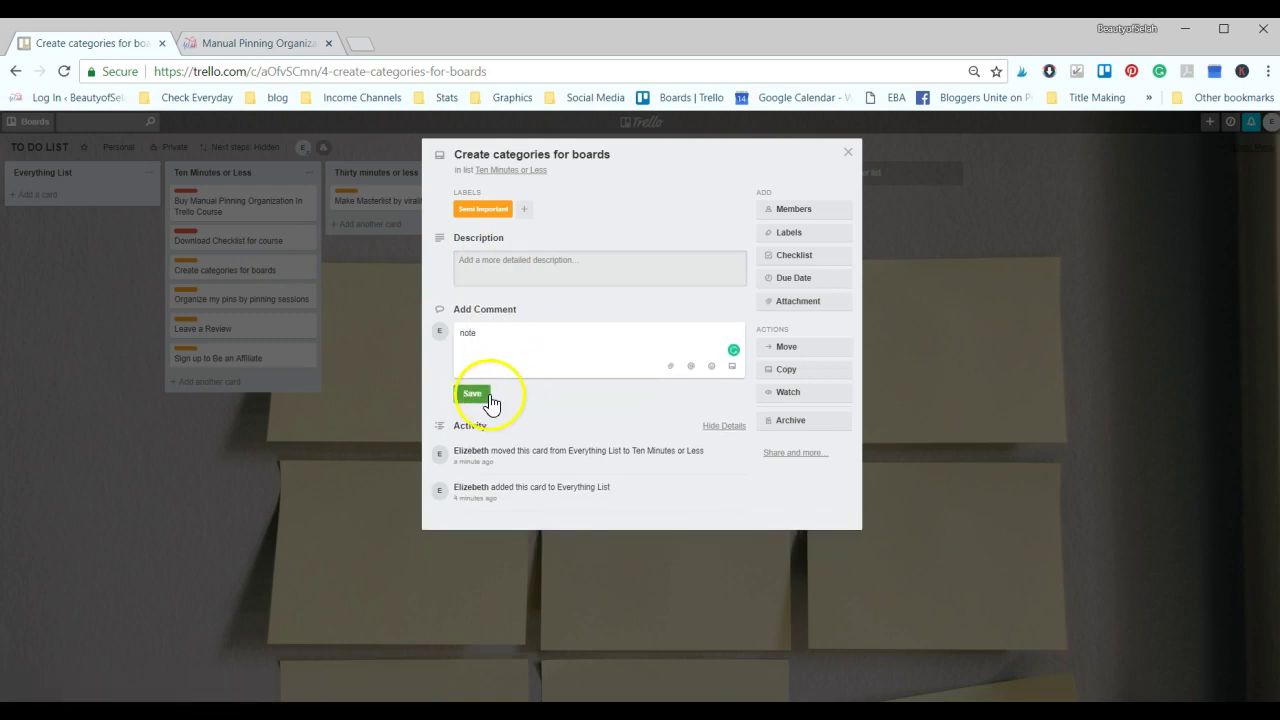
Add a "To Do" checklist with the items "mother boards", "family boards" and "my boards" to the card, and close the card.
left_click(812, 268)
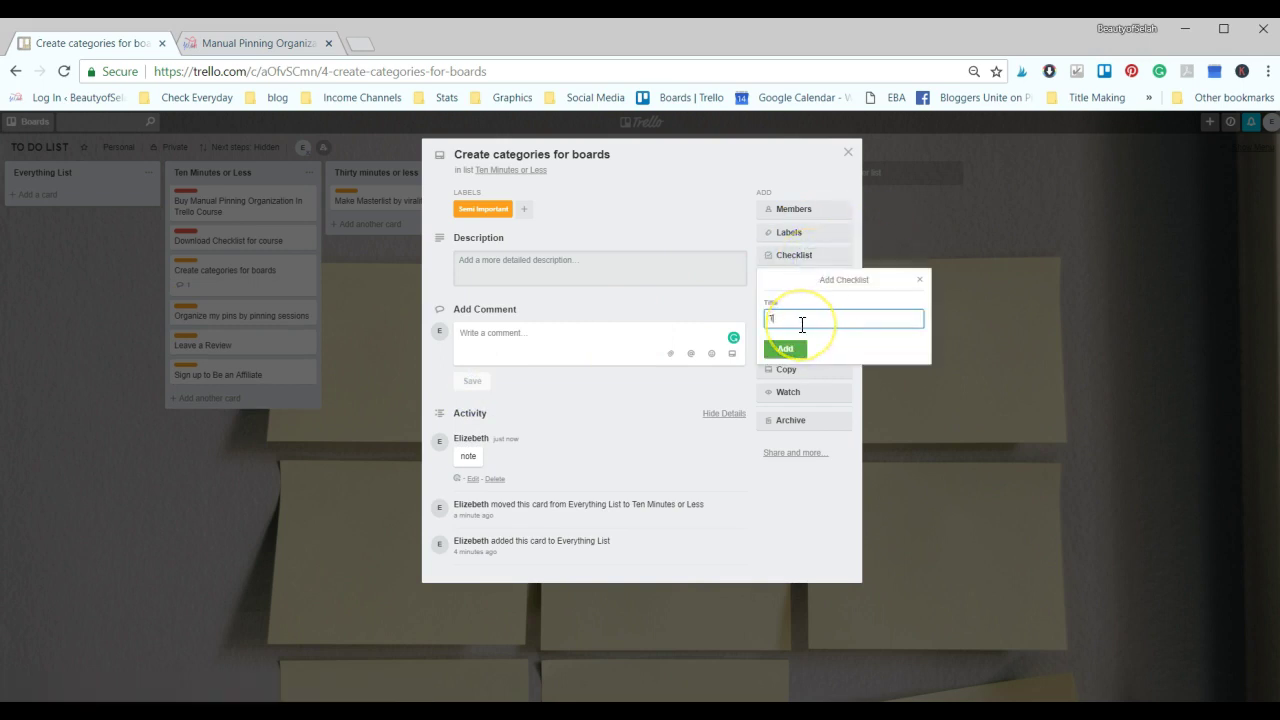
type("To Do")
key("Return")
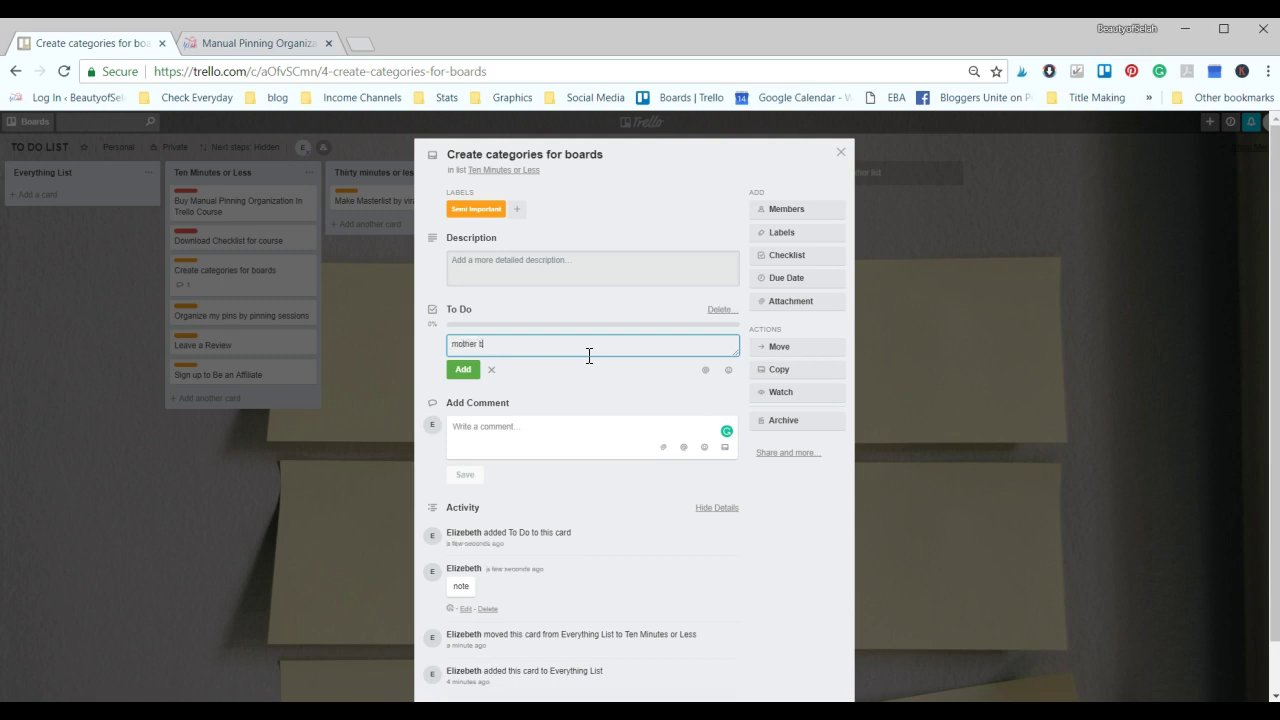
key("Return")
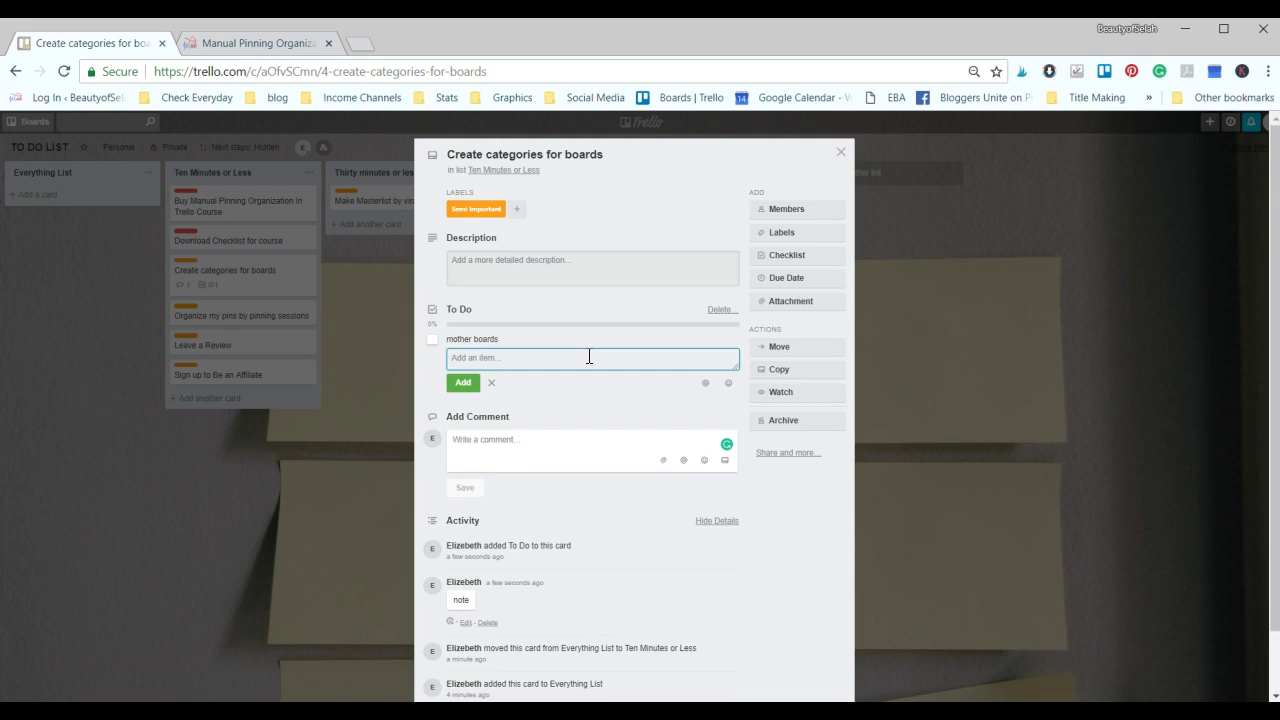
type("family boards")
key("Return")
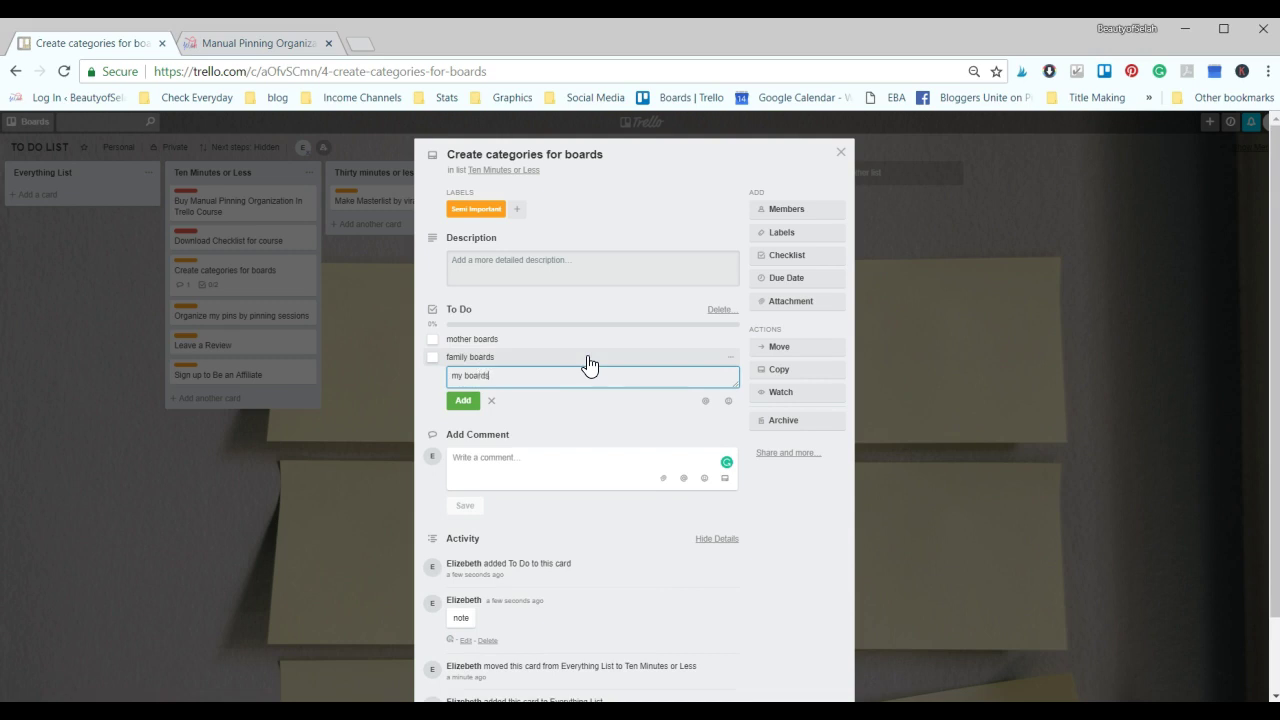
type("my boards")
key("Return")
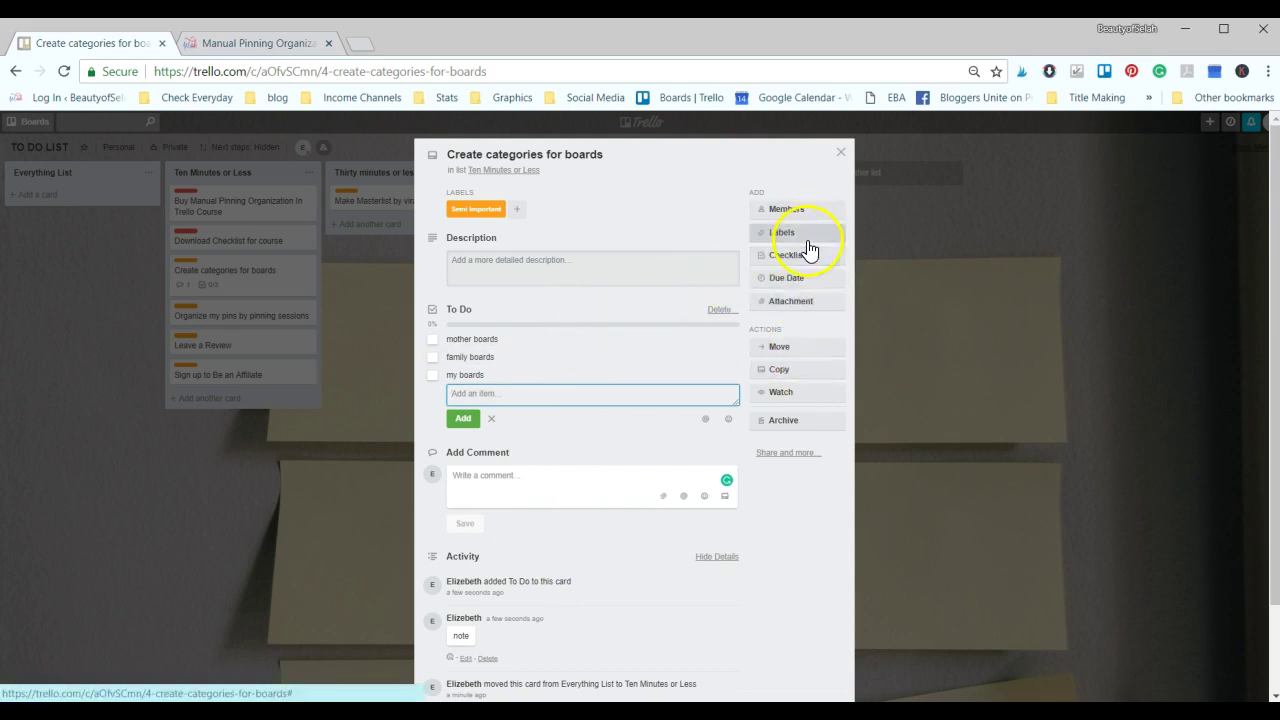
left_click(840, 153)
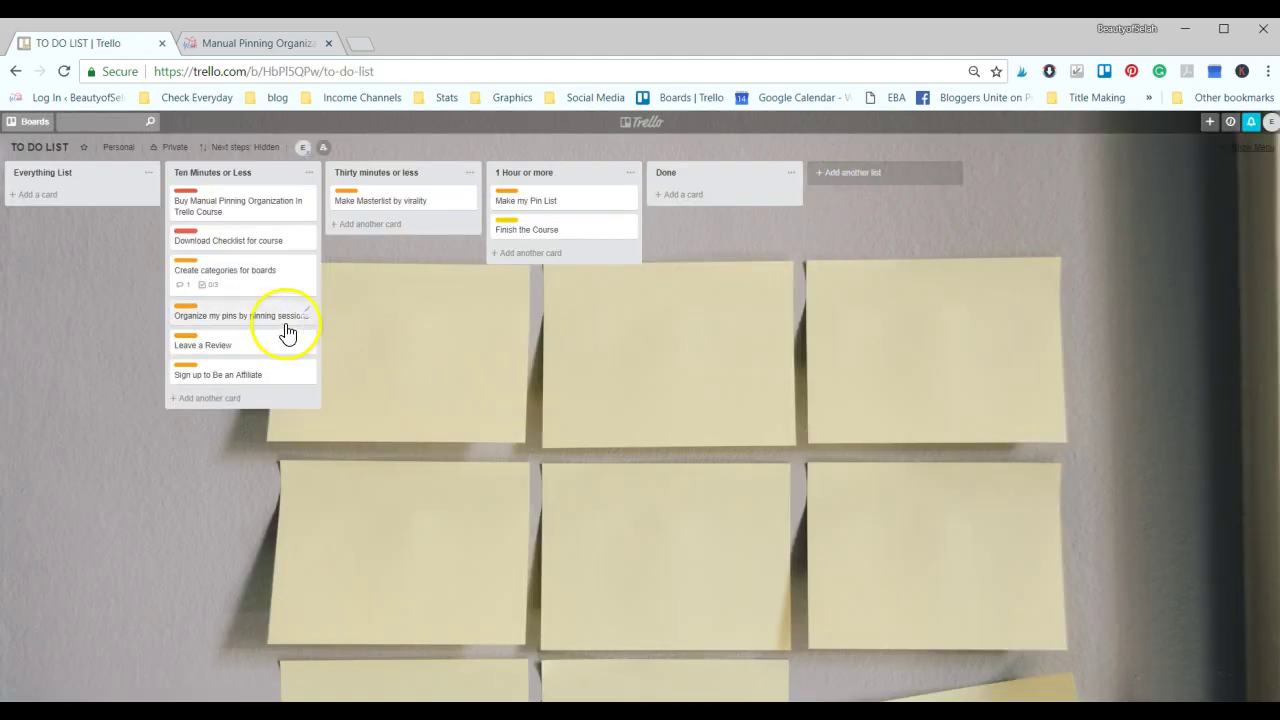
Show the label names on the board's cards and collapse them to plain color bars again.
left_click(192, 313)
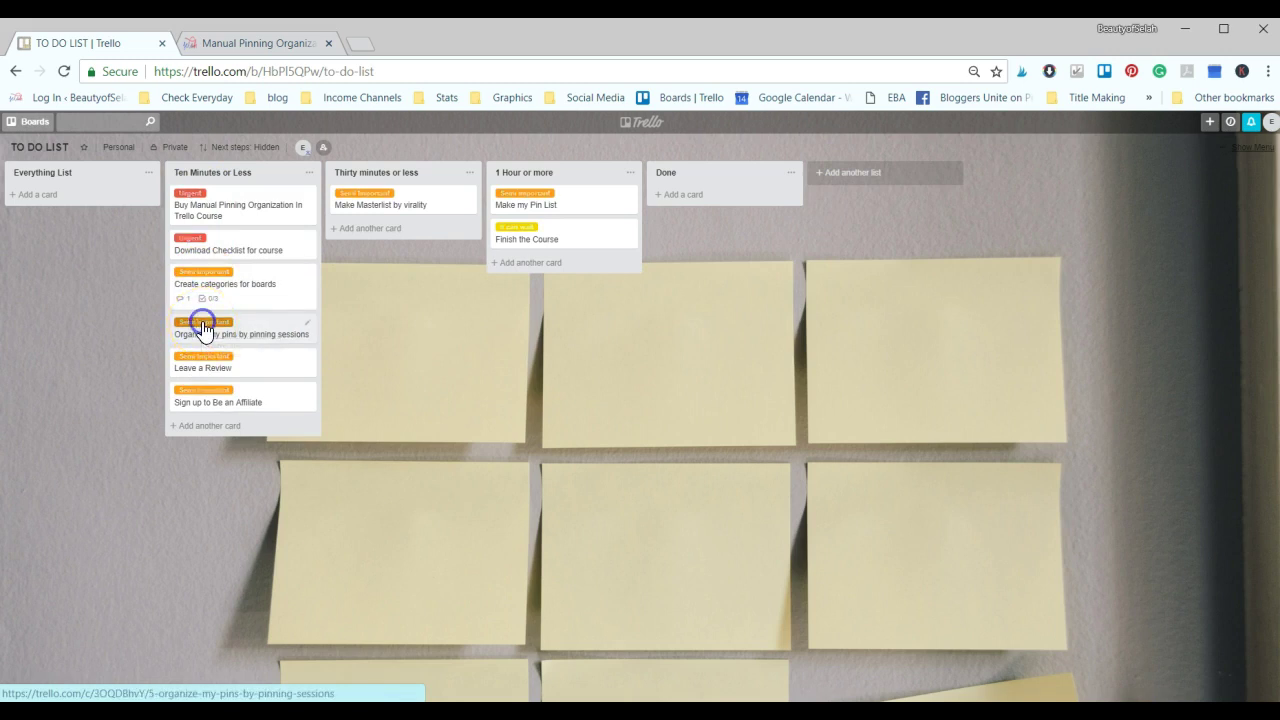
left_click(200, 326)
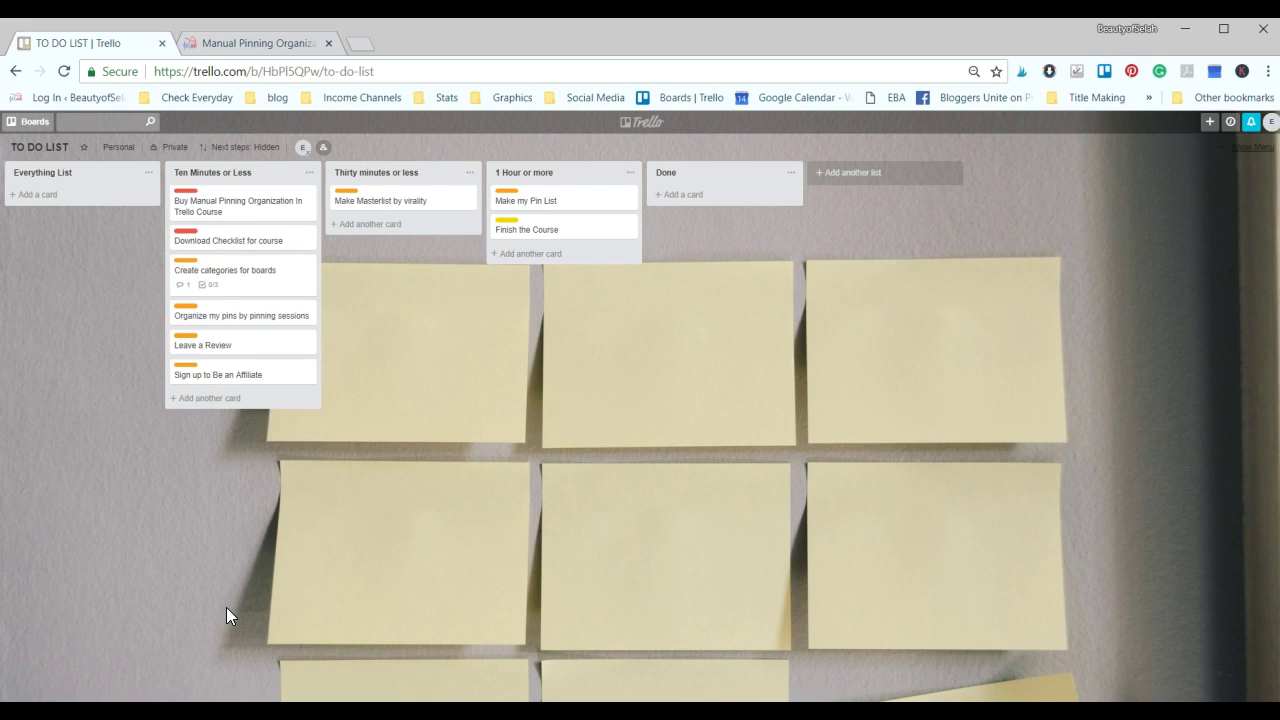
Create a card in Everything List from the web address of the Manual Pinning Organization course page open in the other browser tab.
left_click(288, 44)
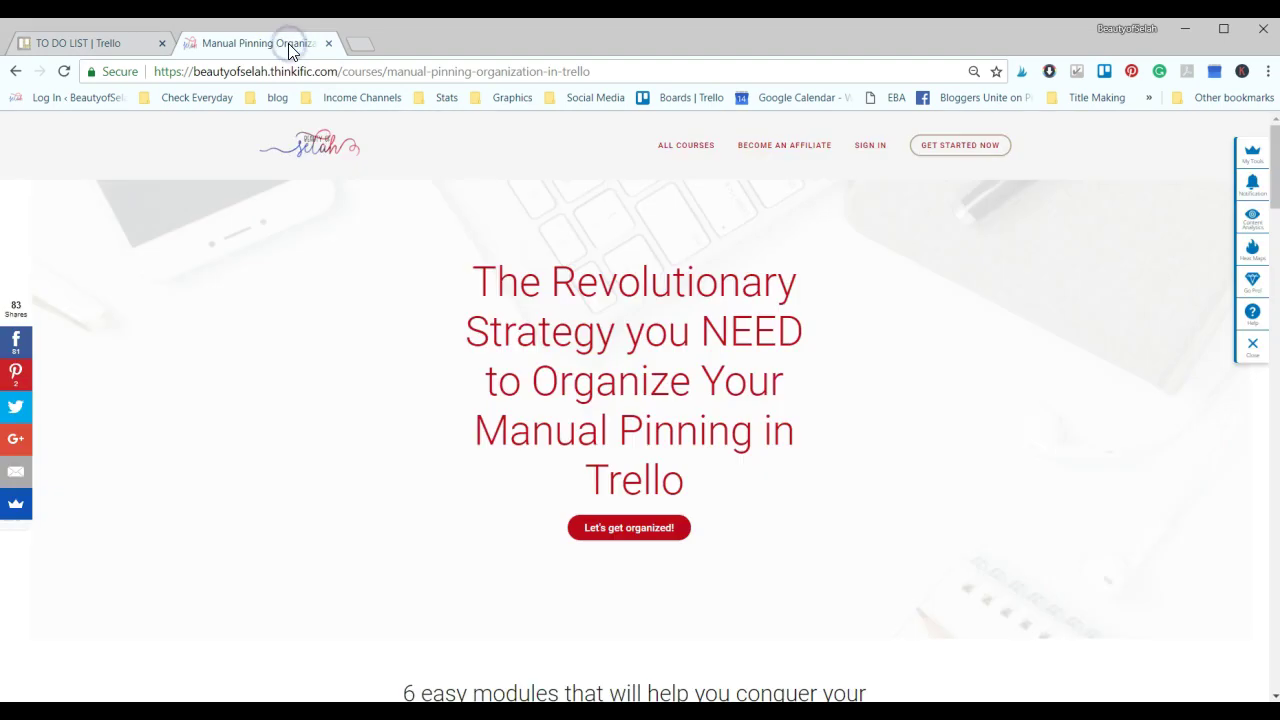
left_click(343, 71)
left_click_drag(350, 78, 65, 202)
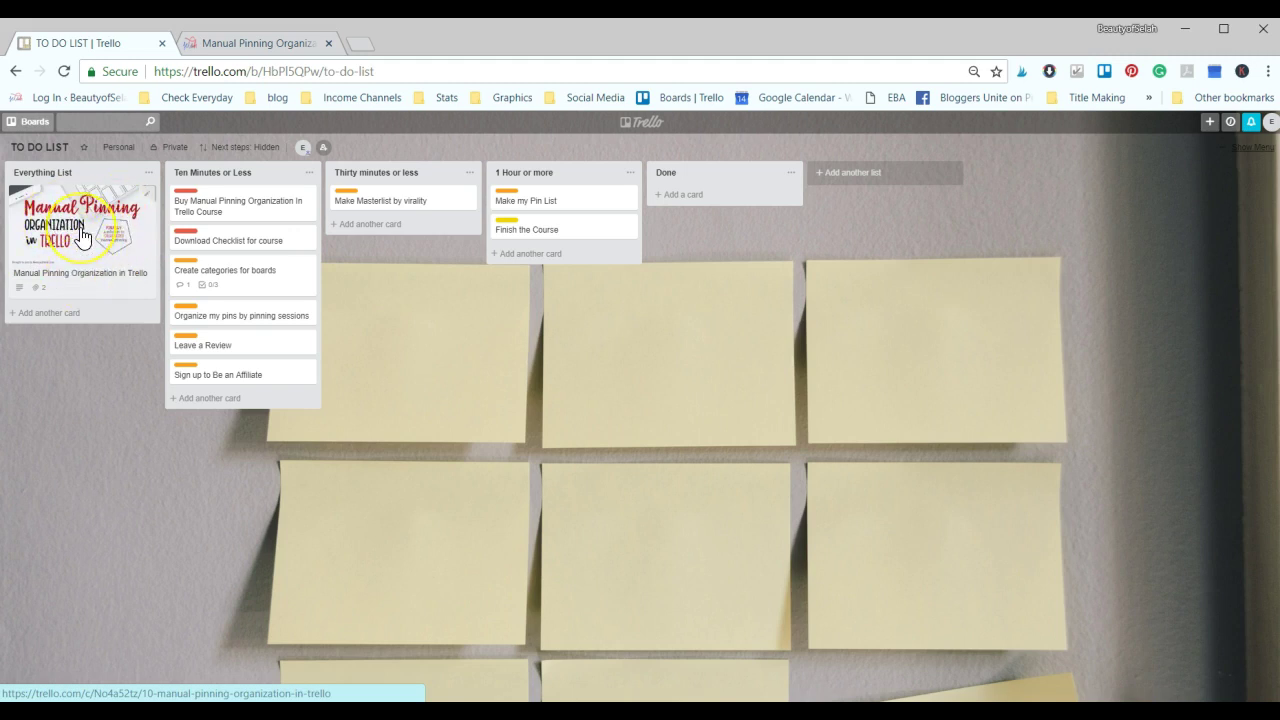
Open the new "Manual Pinning Organization in Trello" card and follow its attached course link.
left_click(82, 234)
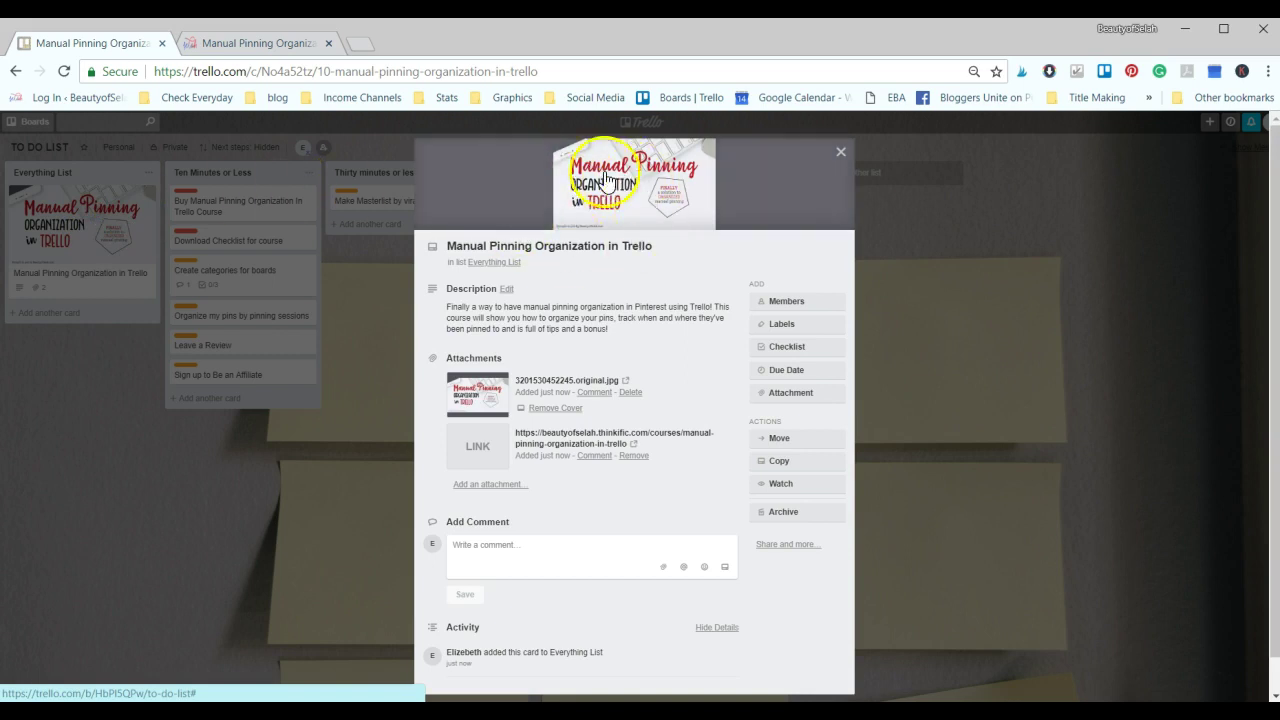
left_click(482, 450)
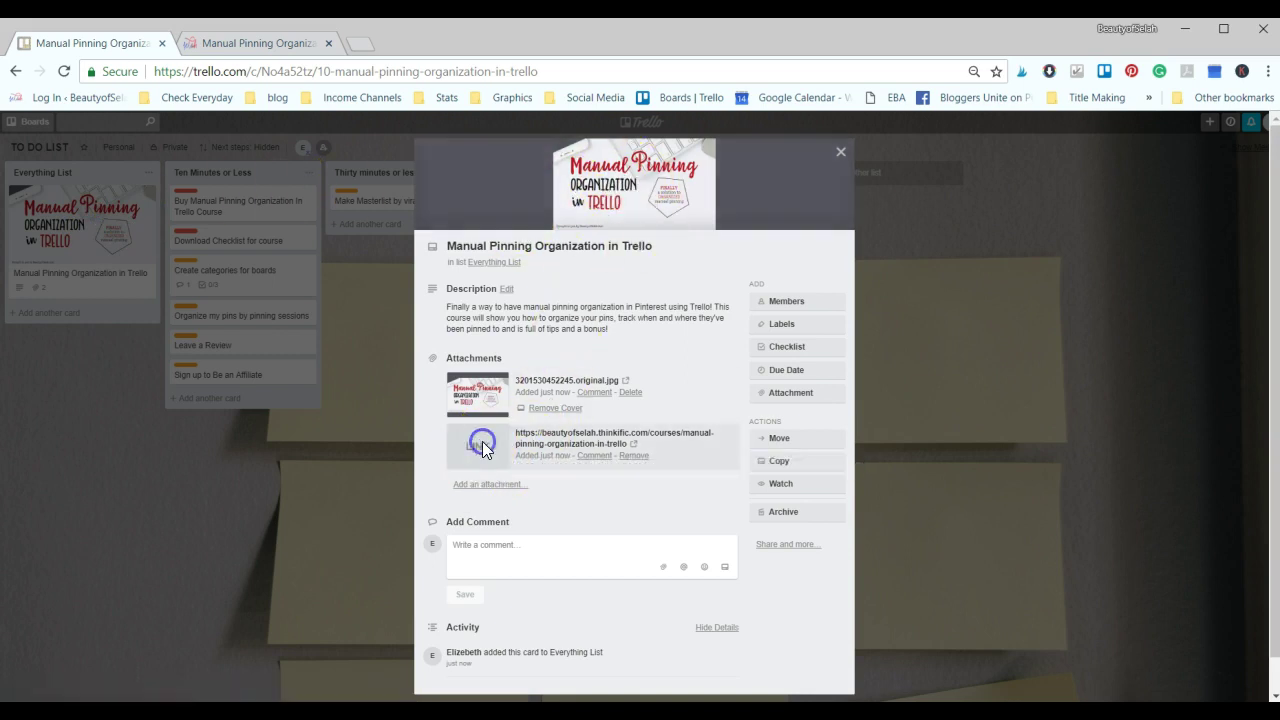